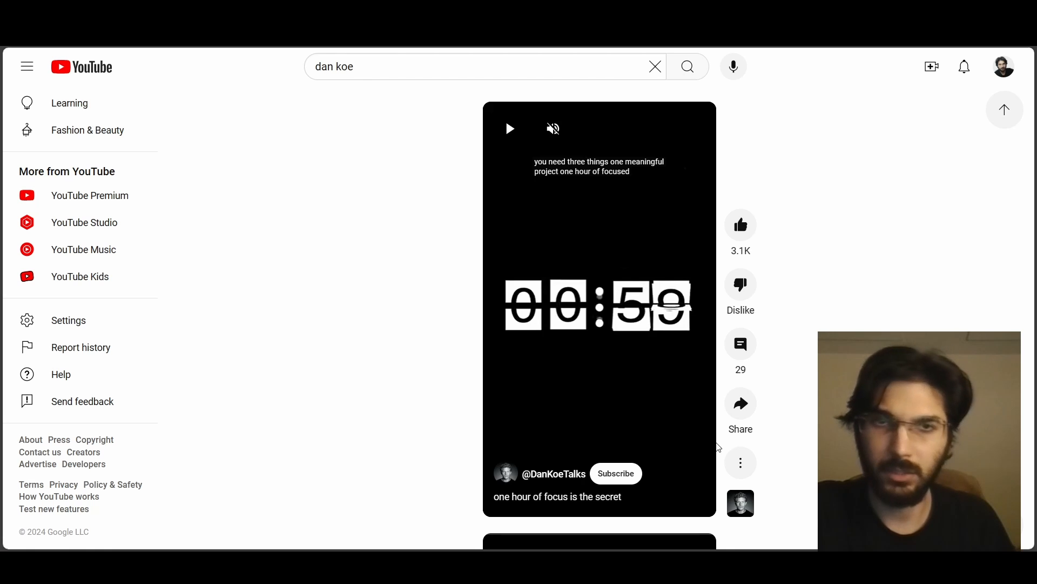
- Play the reference short with the flip-clock countdown animation to study it
click(658, 287)
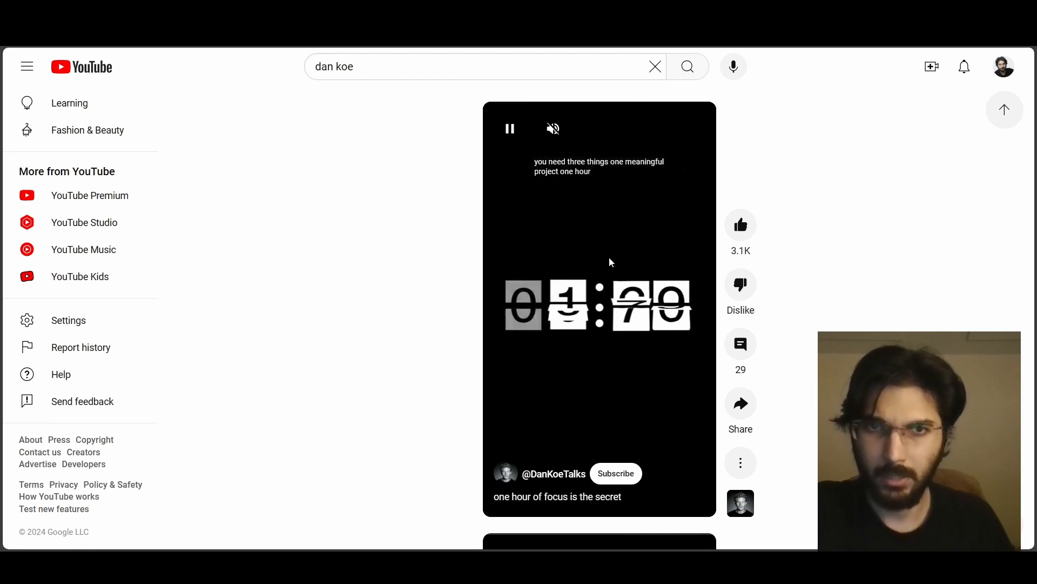
click(602, 325)
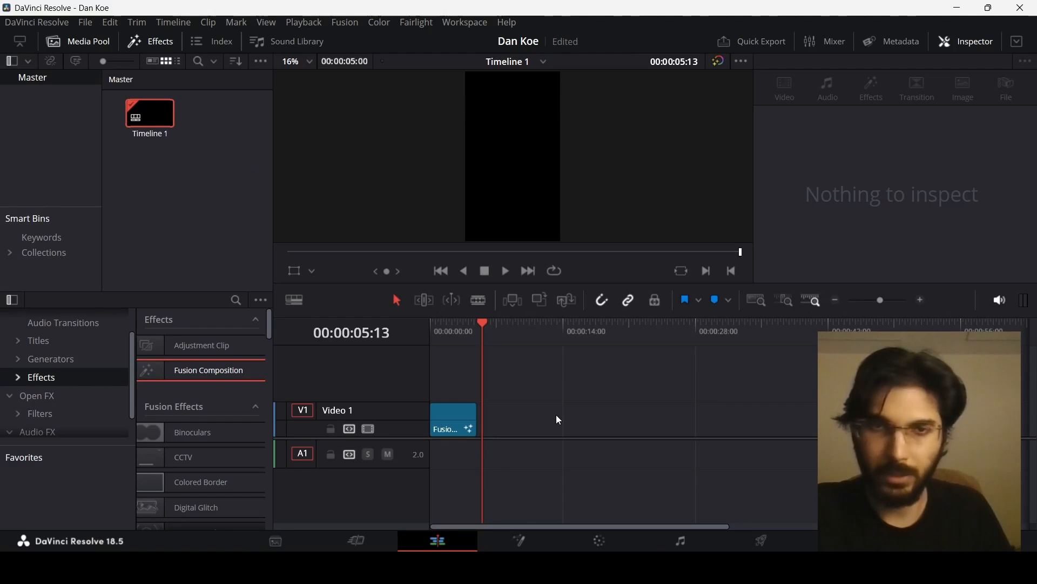
- Review Timeline 1's settings for the 1080 x 1920 vertical resolution without changing them
right_click(151, 115)
mouse_move(173, 124)
click(492, 128)
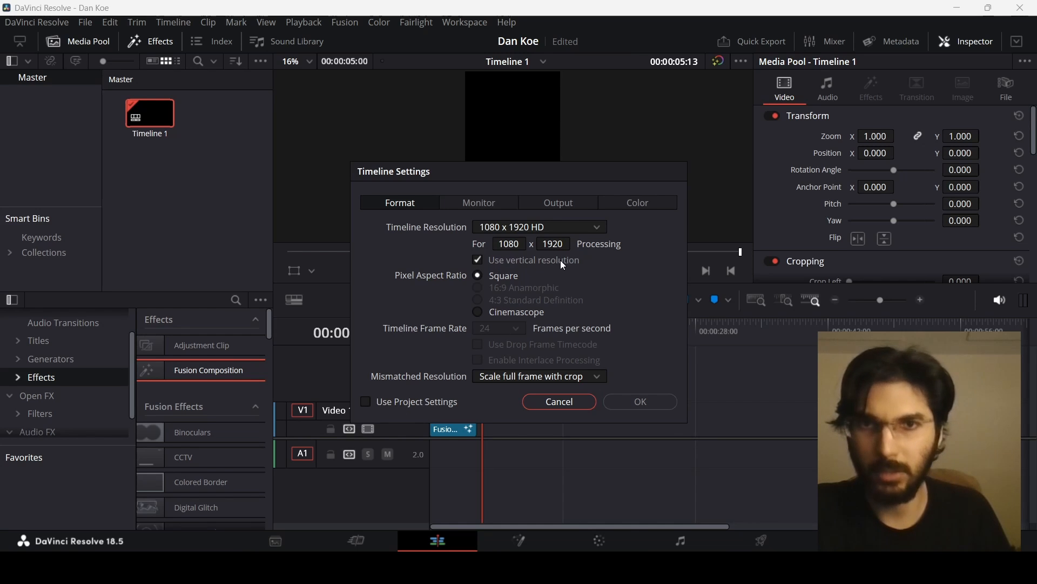
click(565, 399)
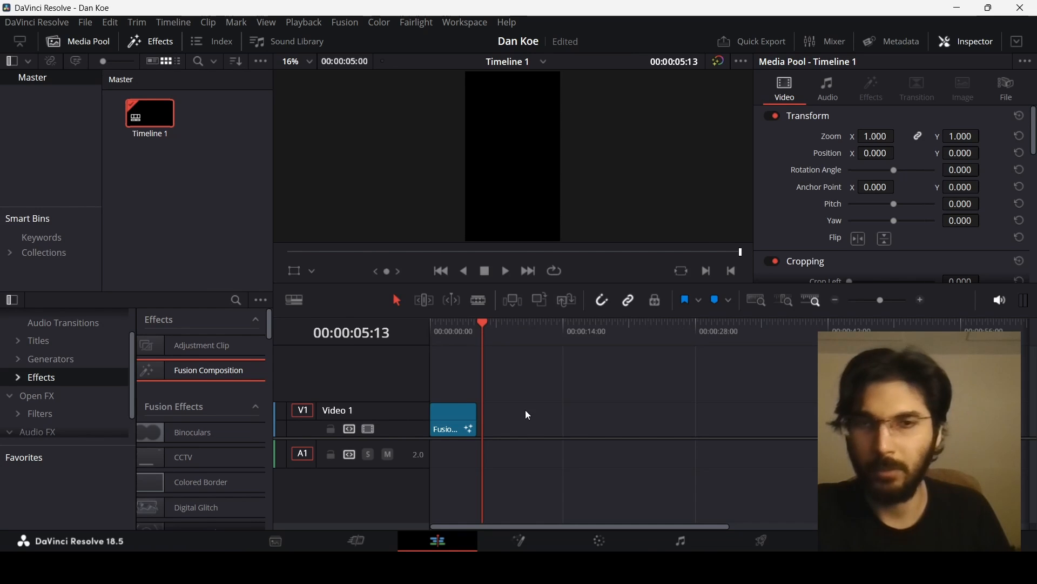
- Add a Fusion Composition to the timeline and open it in the Fusion page
drag(232, 369, 516, 419)
click(524, 538)
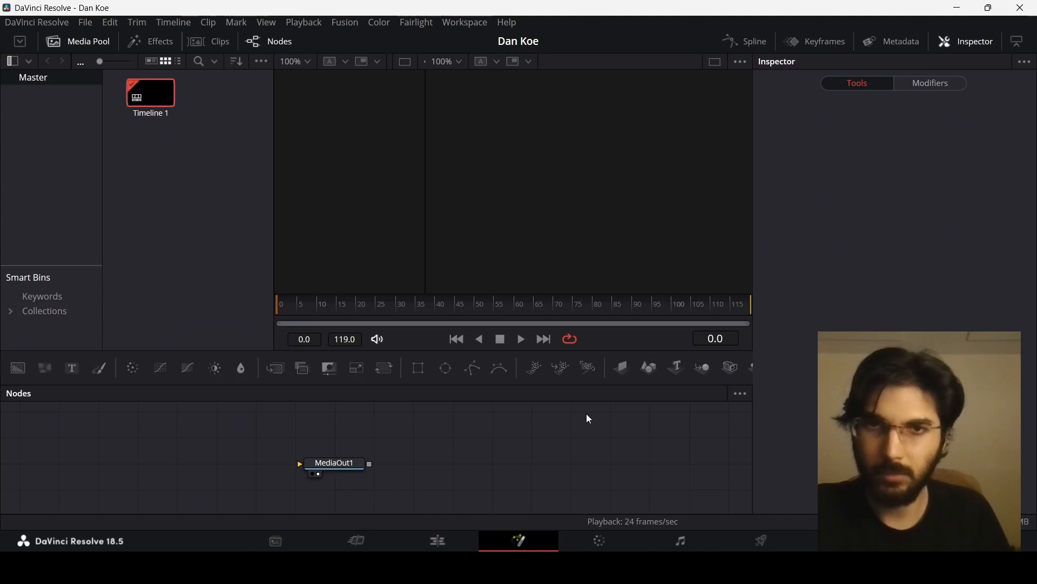
- Add a Background node to the node graph and connect it to MediaOut1
drag(18, 368, 90, 417)
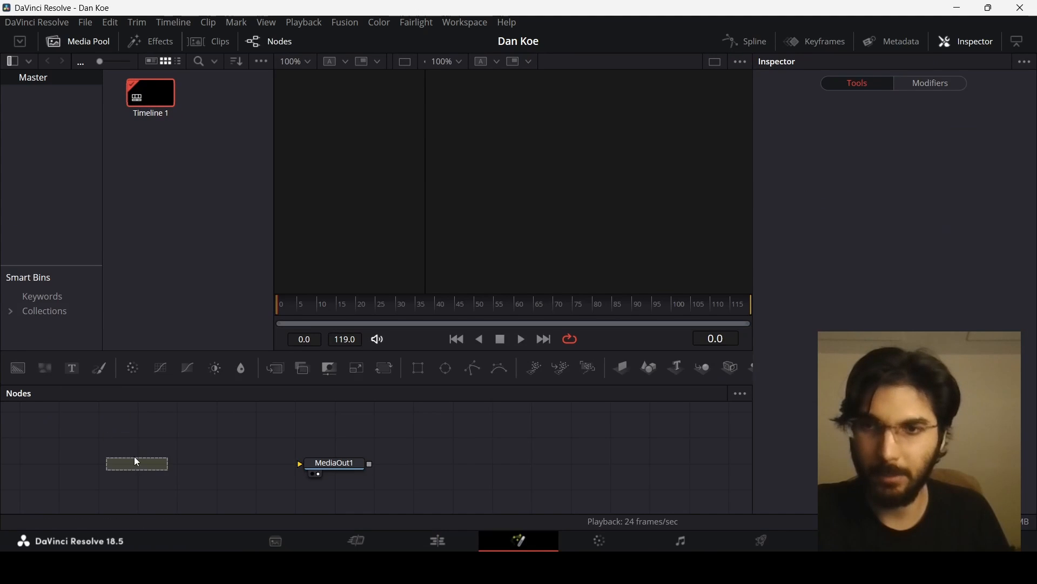
drag(136, 461, 648, 463)
drag(112, 428, 685, 502)
drag(647, 466, 606, 491)
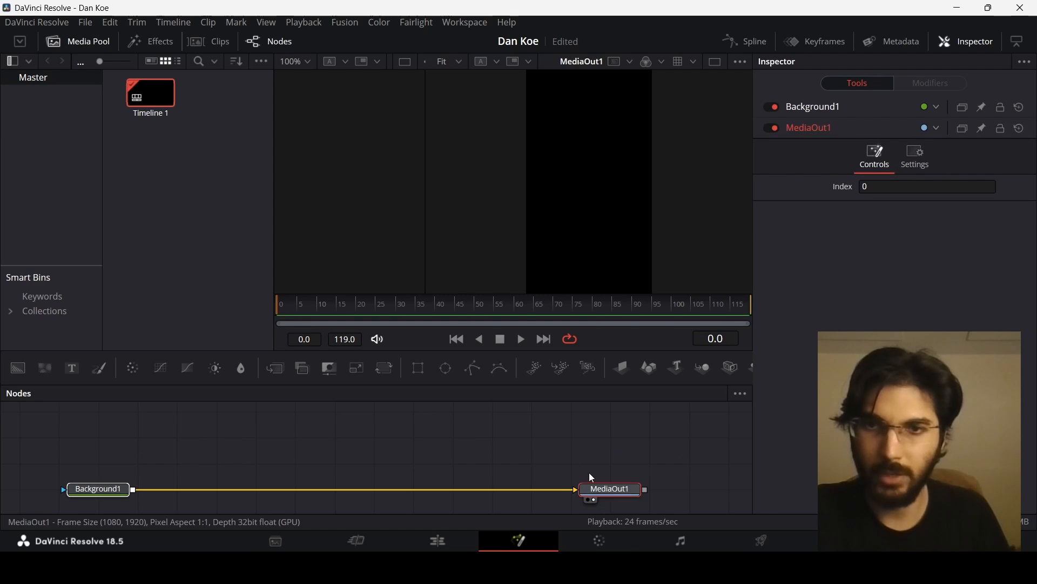
- Add a second Background node and set its color to white
click(24, 374)
click(177, 463)
click(864, 246)
click(865, 261)
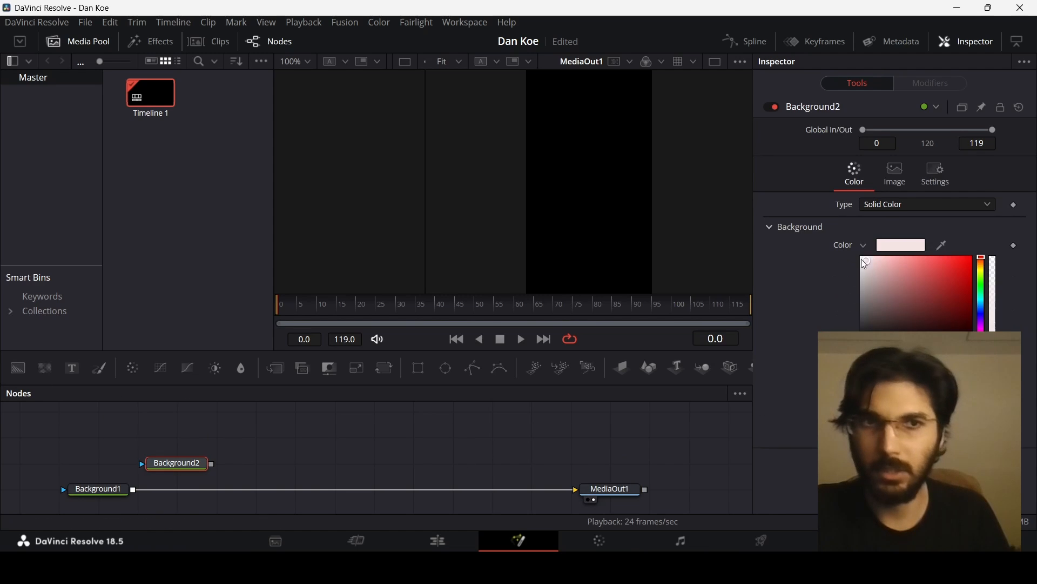
click(862, 258)
click(865, 246)
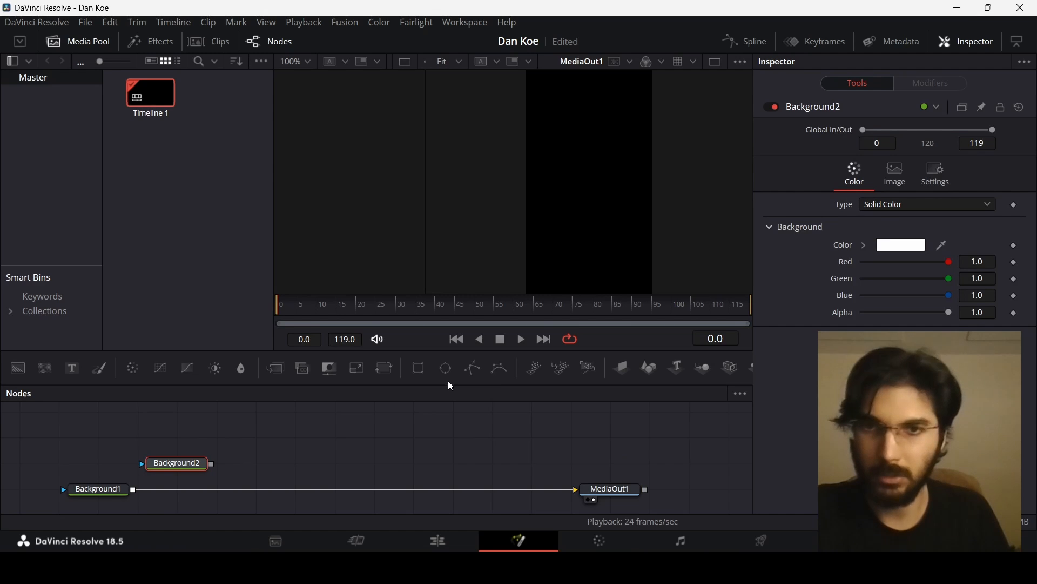
- Add three Ellipse mask nodes above the white Background2 node
drag(452, 371, 190, 453)
click(340, 447)
scroll(378, 448, down, 2)
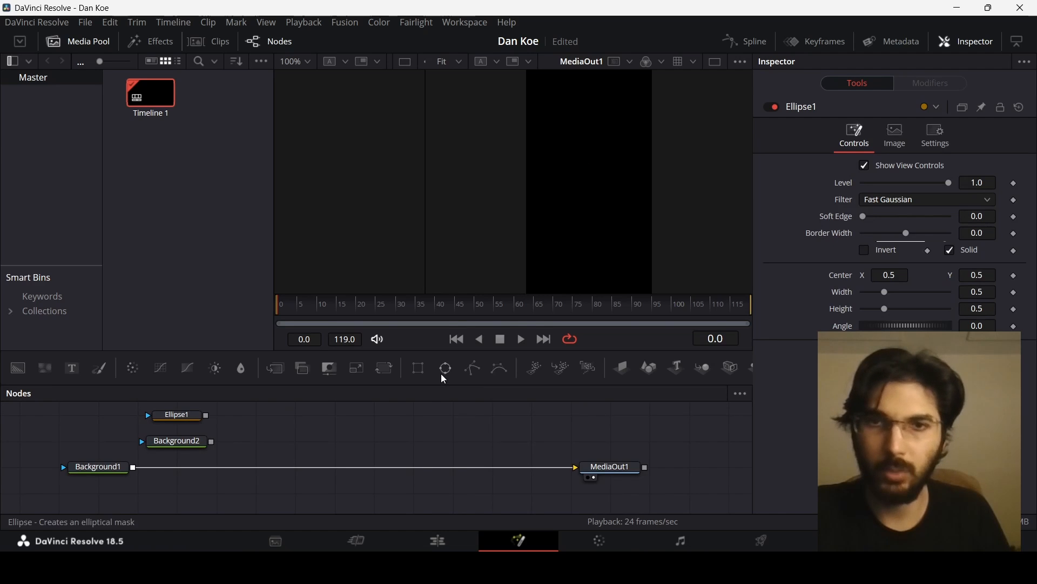
drag(445, 369, 106, 427)
drag(457, 372, 305, 462)
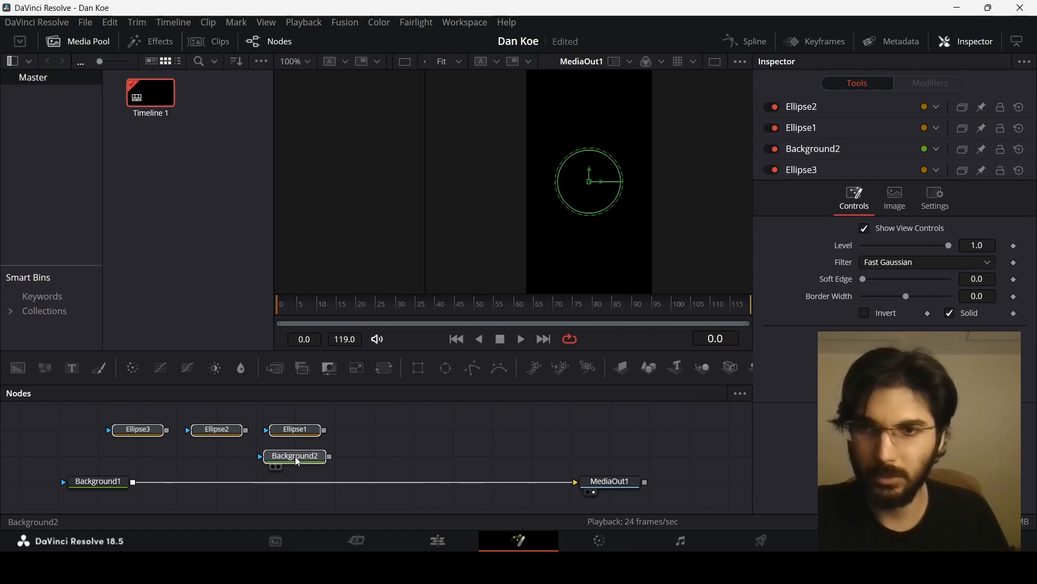
- Merge the white Background2, masked by Ellipse1, over Background1 into the MediaOut1 chain
click(304, 462)
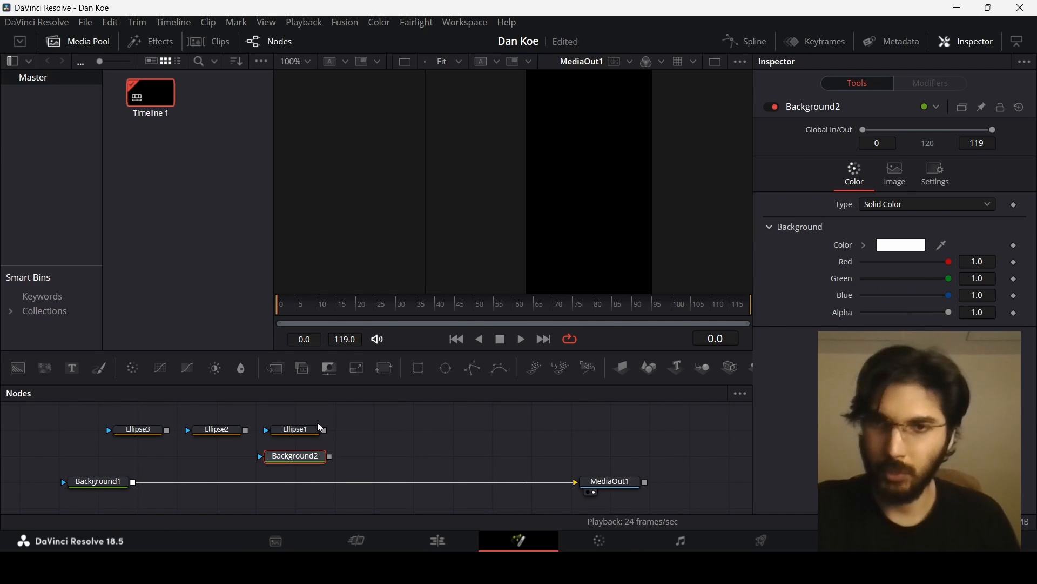
drag(327, 434, 134, 489)
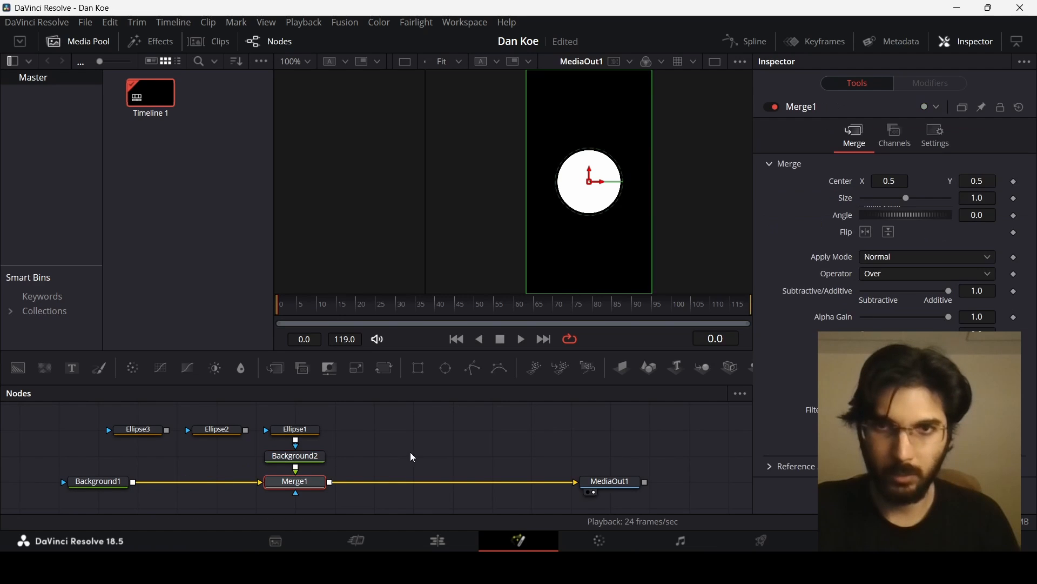
- Link Ellipse1's width to its height with an expression and set the height to 0.1
click(295, 430)
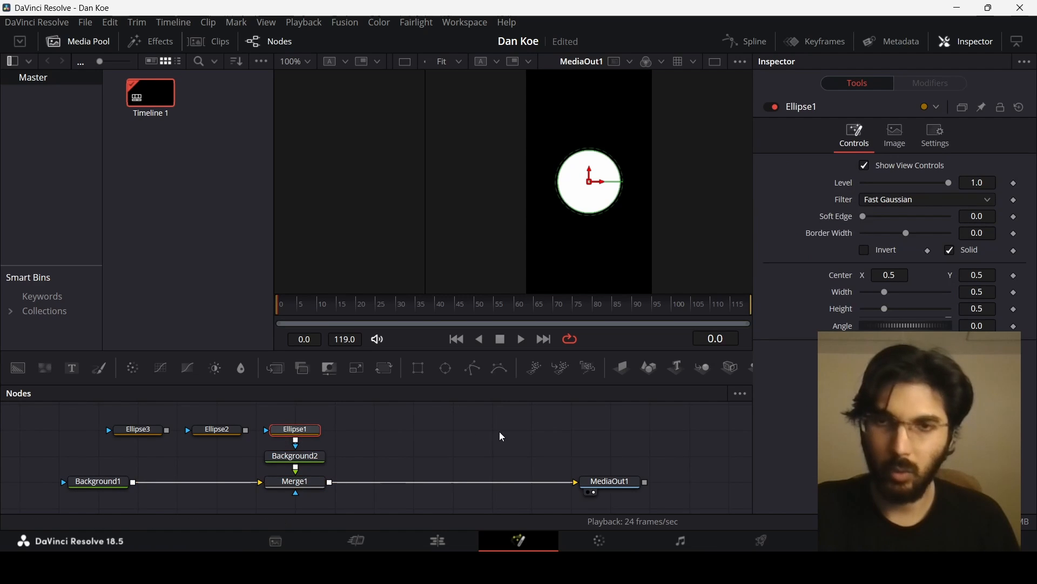
right_click(847, 298)
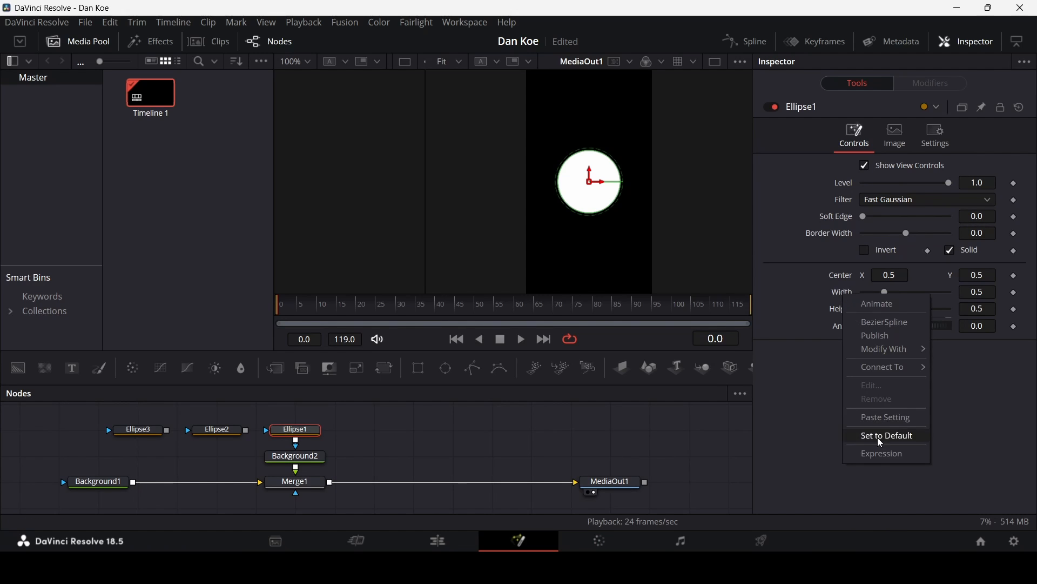
click(880, 455)
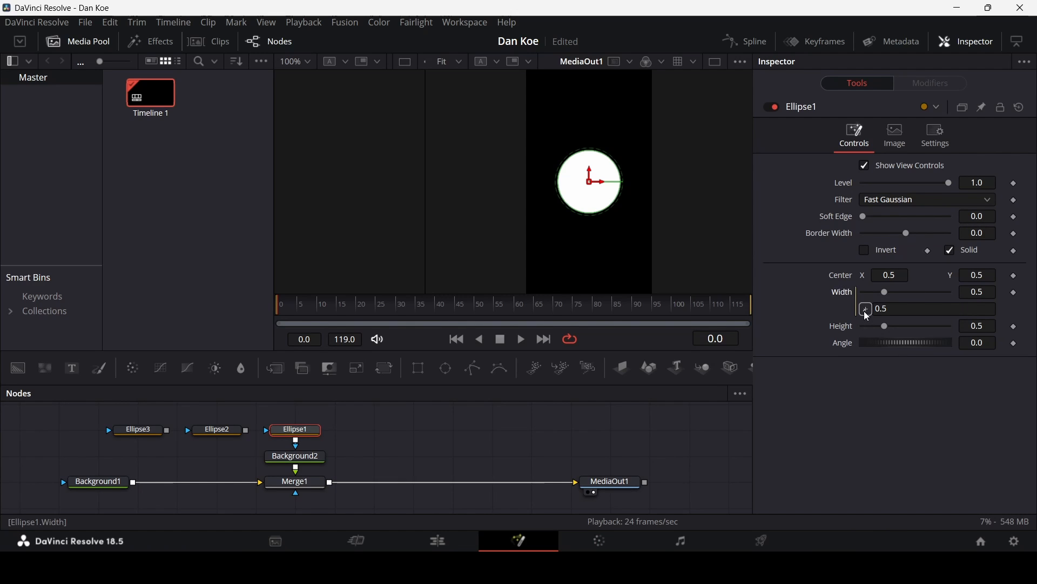
mouse_move(867, 314)
mouse_down()
mouse_move(839, 334)
mouse_move(878, 326)
mouse_up()
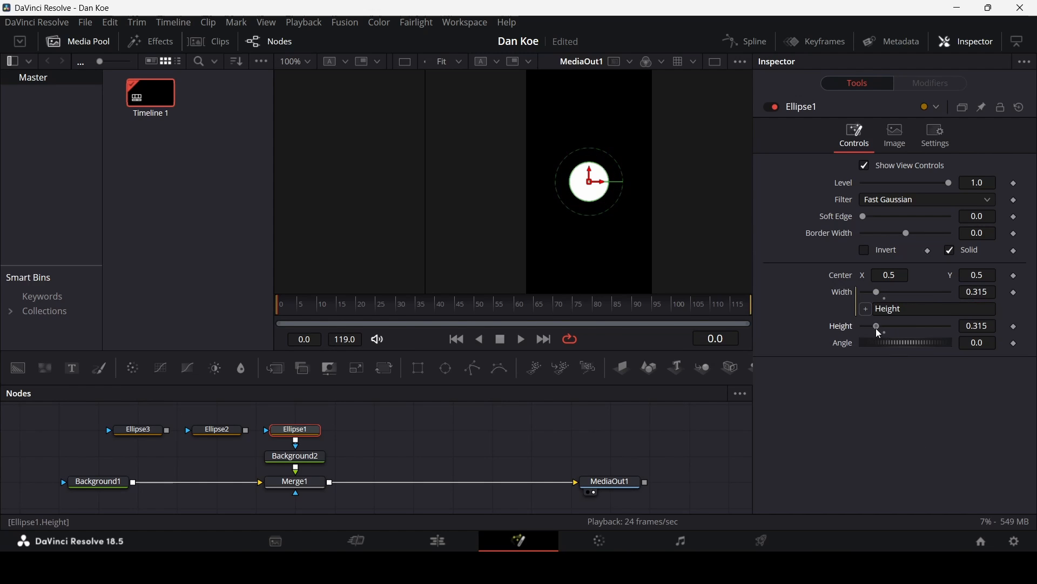
click(977, 328)
text(0.1)
key(Tab)
click(336, 450)
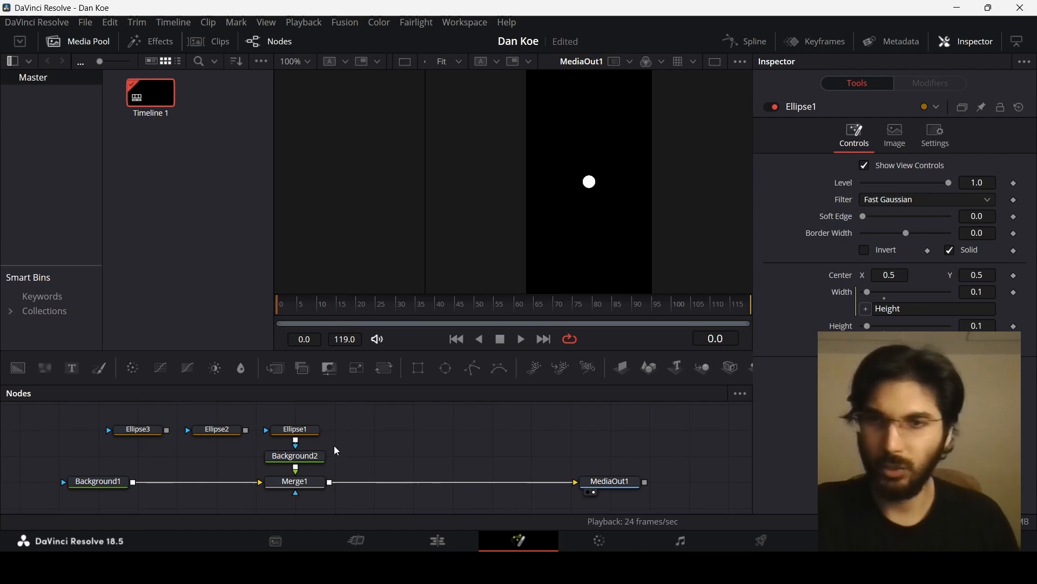
- Copy Ellipse1's settings and paste them onto Ellipse2 and Ellipse3
right_click(302, 435)
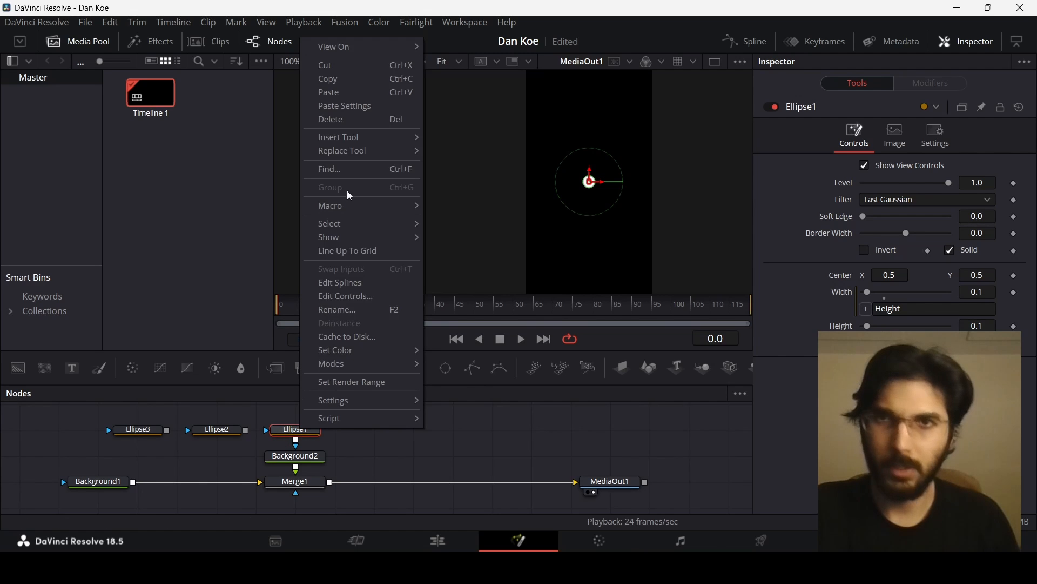
click(341, 79)
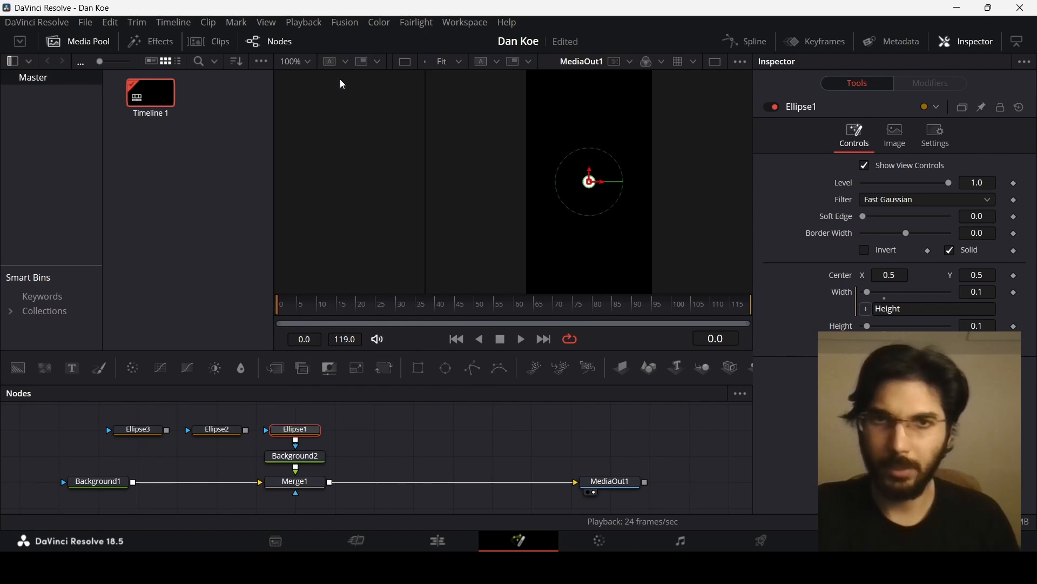
right_click(218, 432)
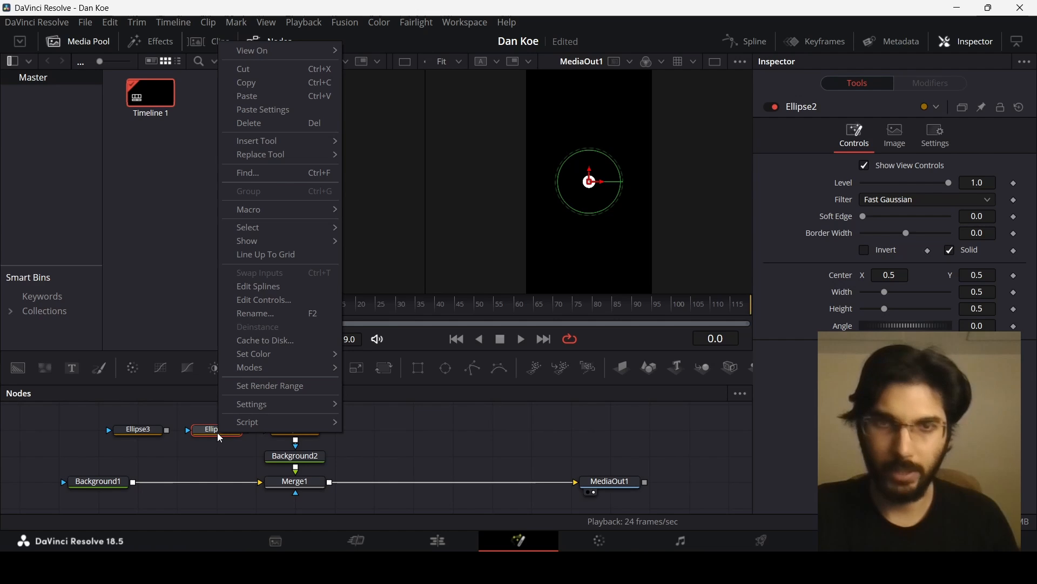
click(264, 111)
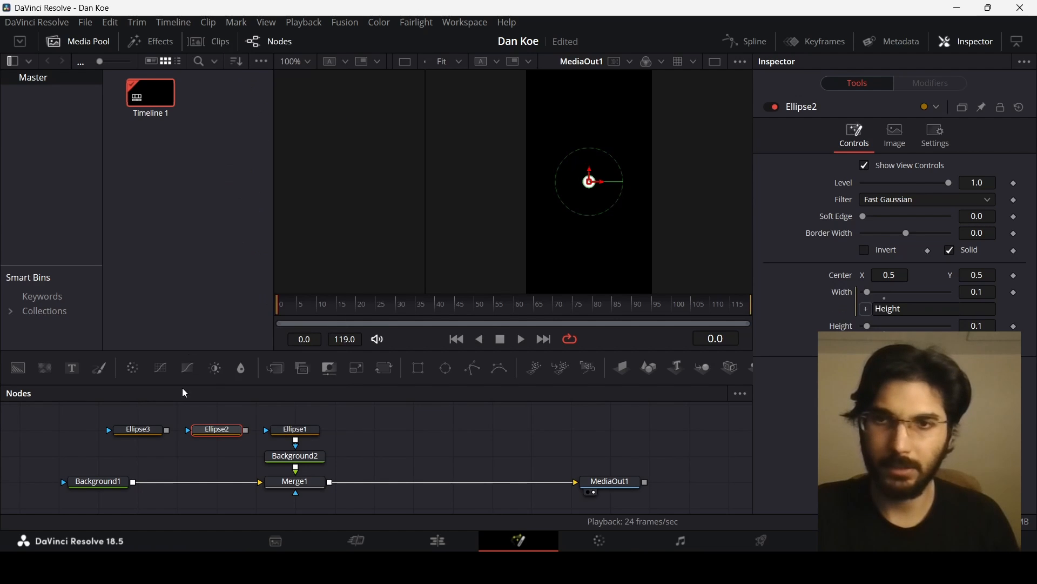
right_click(147, 434)
click(209, 109)
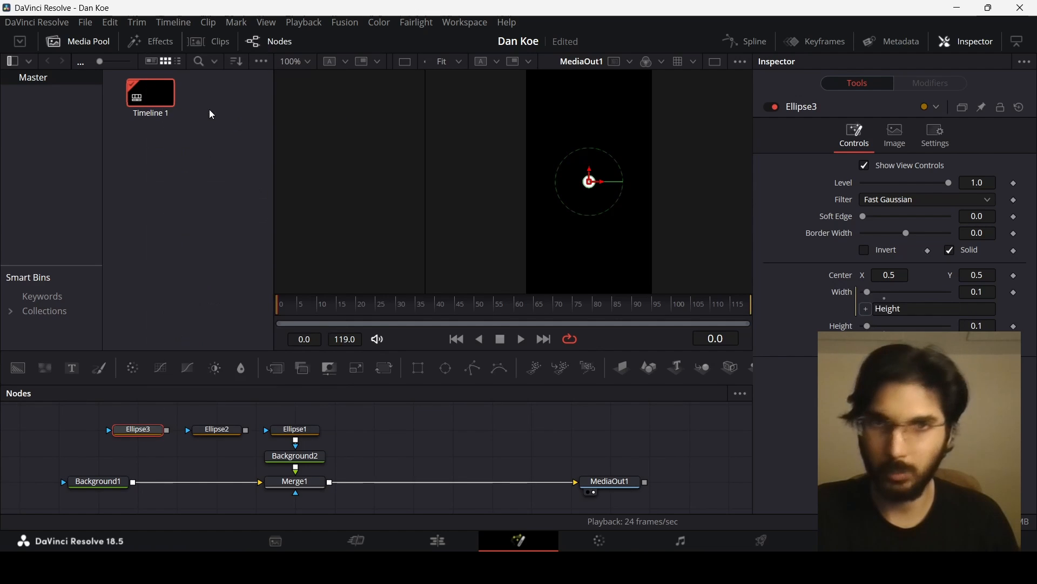
- Chain Ellipse3 into Ellipse2 and Ellipse2 into Ellipse1 as combined masks
drag(246, 430, 292, 430)
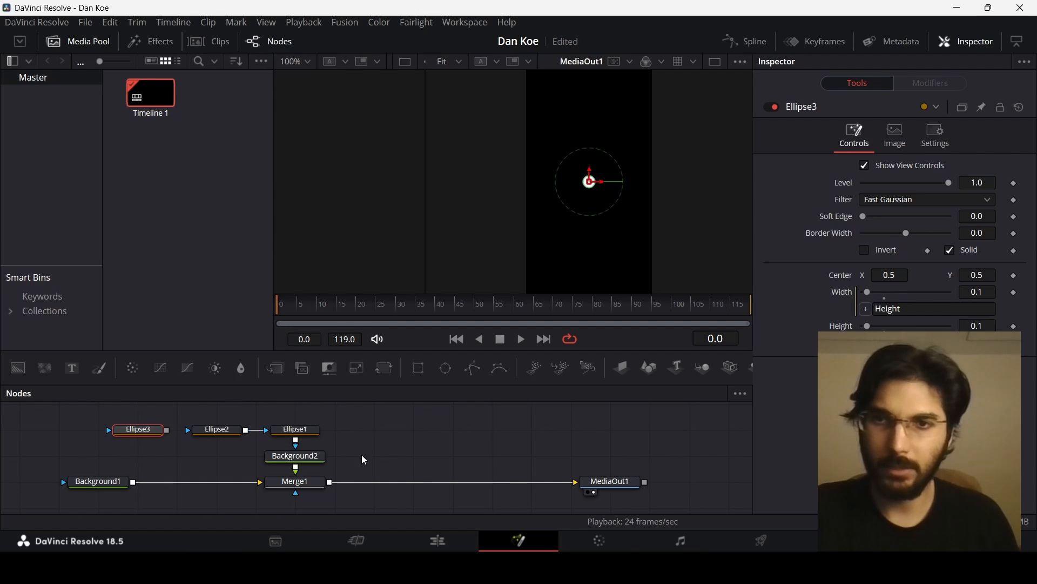
drag(166, 430, 215, 433)
click(238, 455)
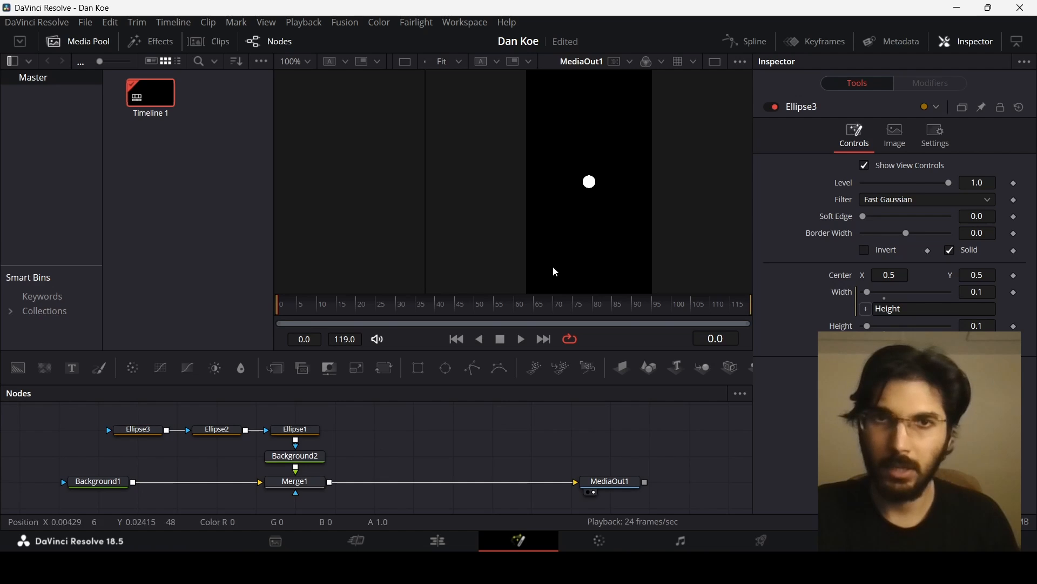
- Keyframe Ellipse1's center at frame 20, move it above the frame at frame 0, and preview the drop
scroll(612, 224, up, 1)
click(305, 431)
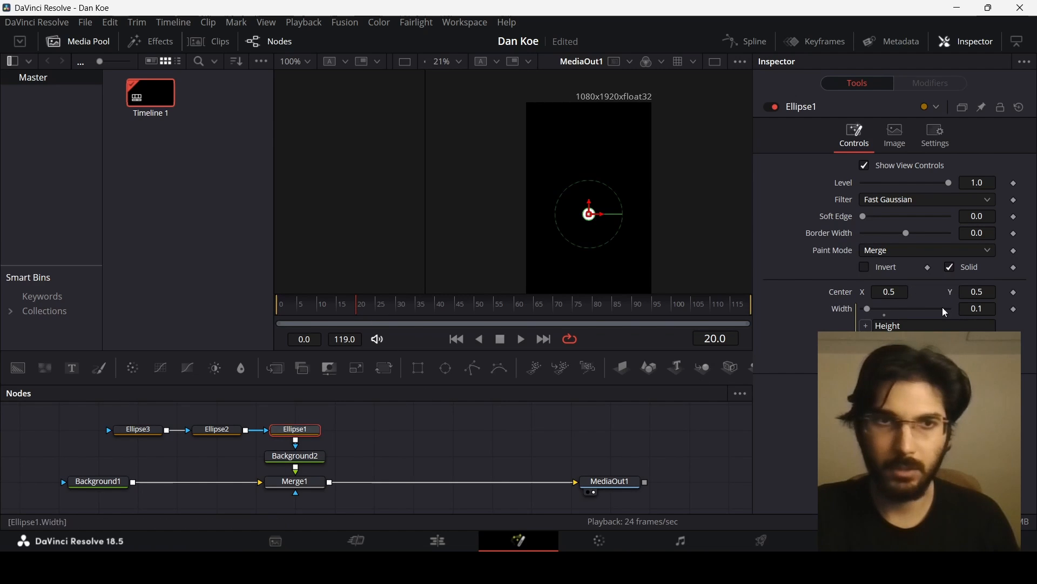
click(1014, 293)
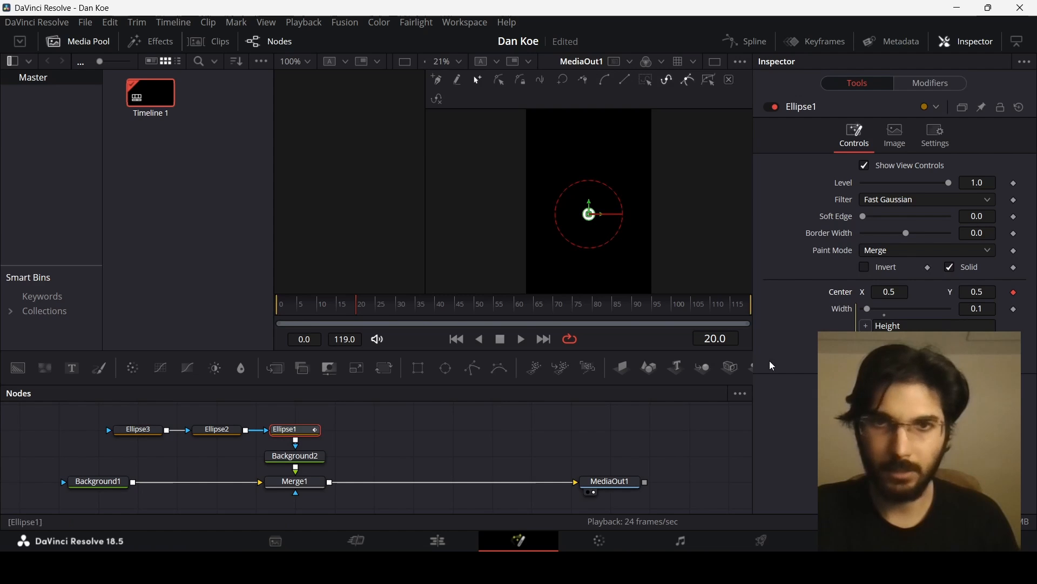
click(279, 306)
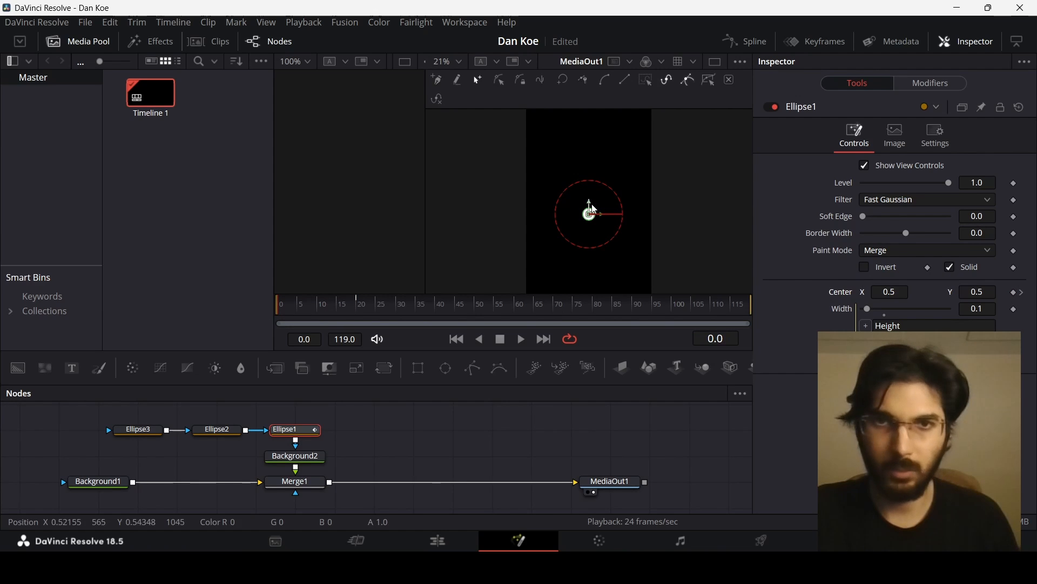
drag(591, 214, 595, 120)
scroll(597, 130, up, 1)
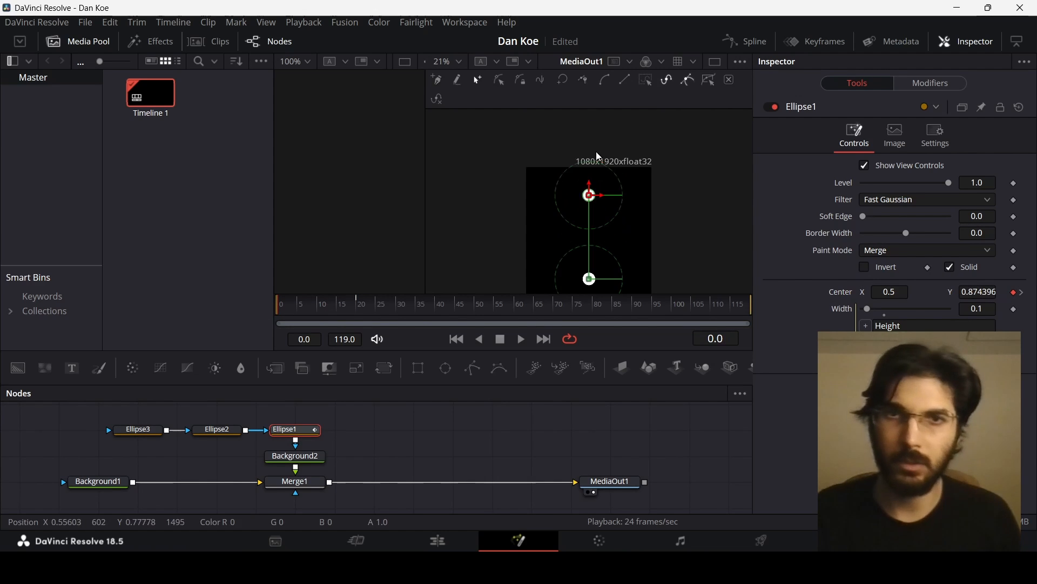
drag(591, 187, 597, 143)
scroll(611, 200, down, 1)
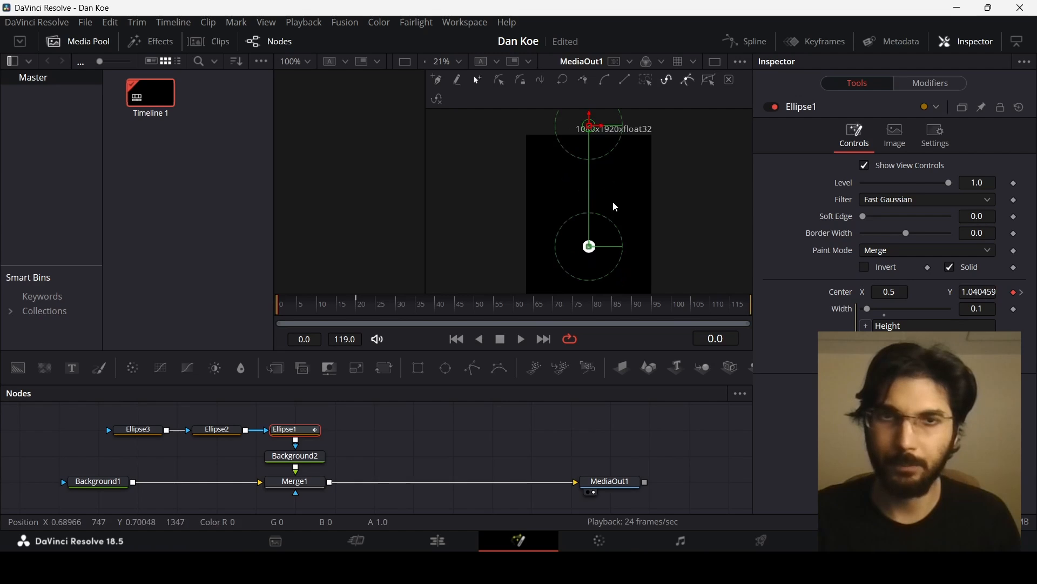
key(space)
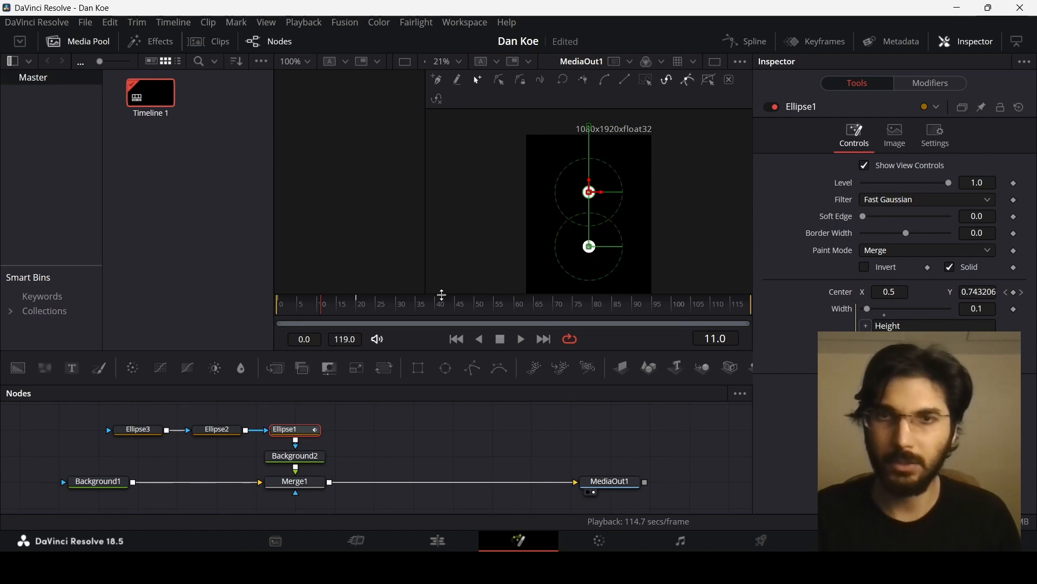
drag(325, 305, 358, 310)
- Keyframe Ellipse2's center at frame 20 and move it up and to the left at frame 15
click(230, 431)
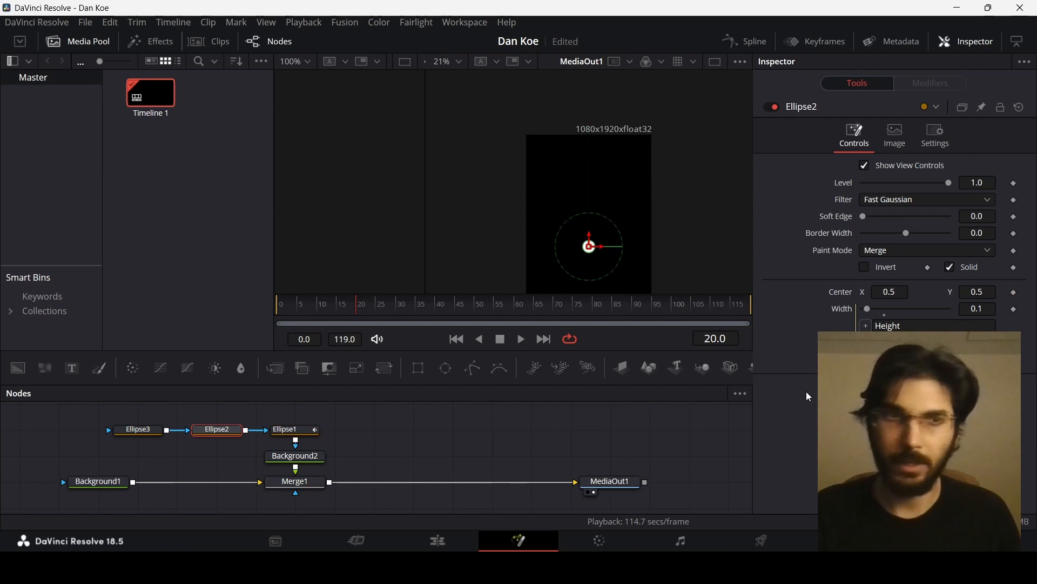
click(1013, 293)
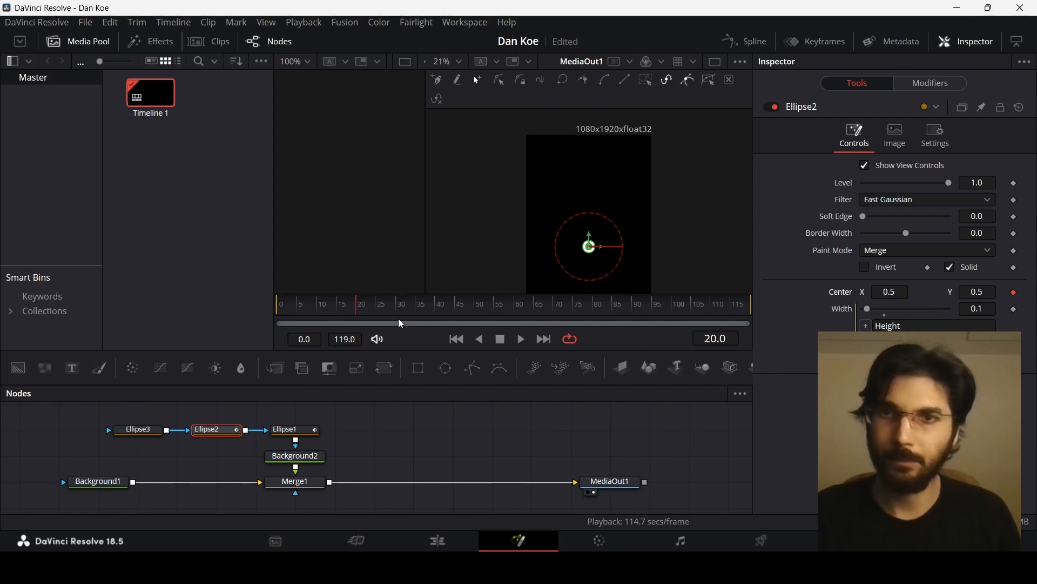
click(338, 312)
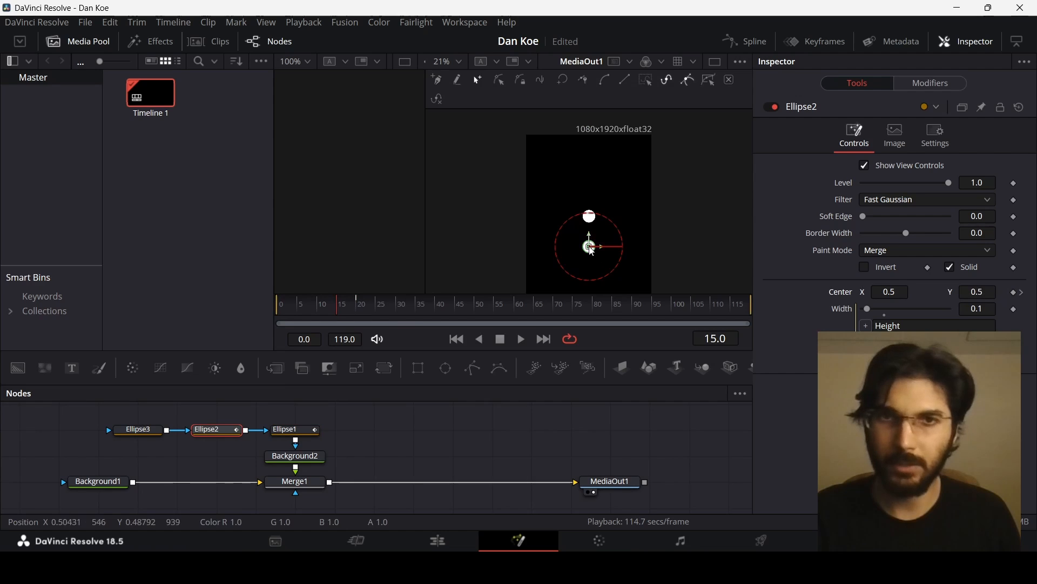
drag(590, 247, 568, 211)
click(321, 312)
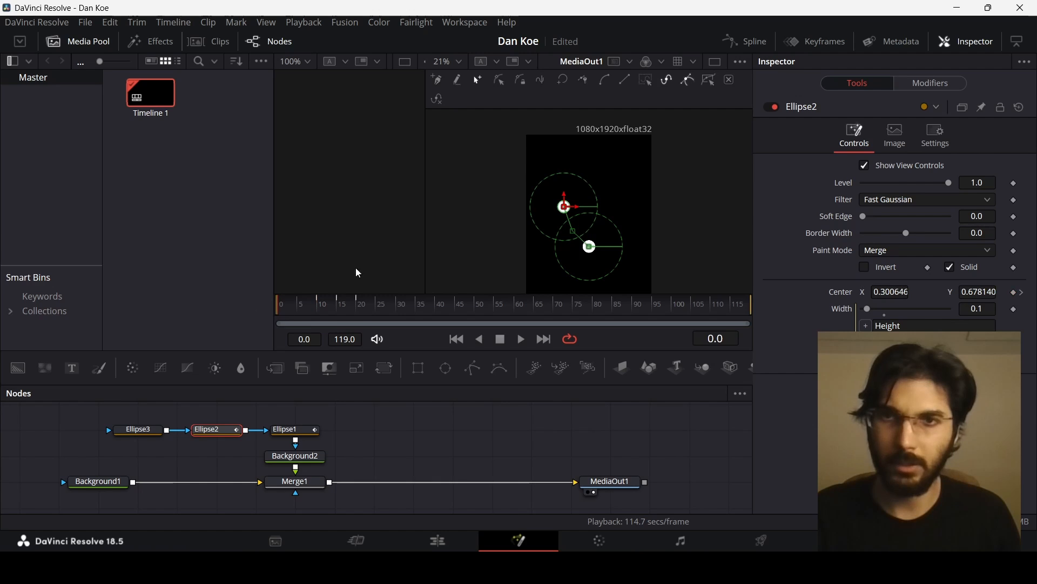
- Keyframe Ellipse3's center at frame 20, move it up and right at frame 10, and above the frame at frame 0
click(327, 315)
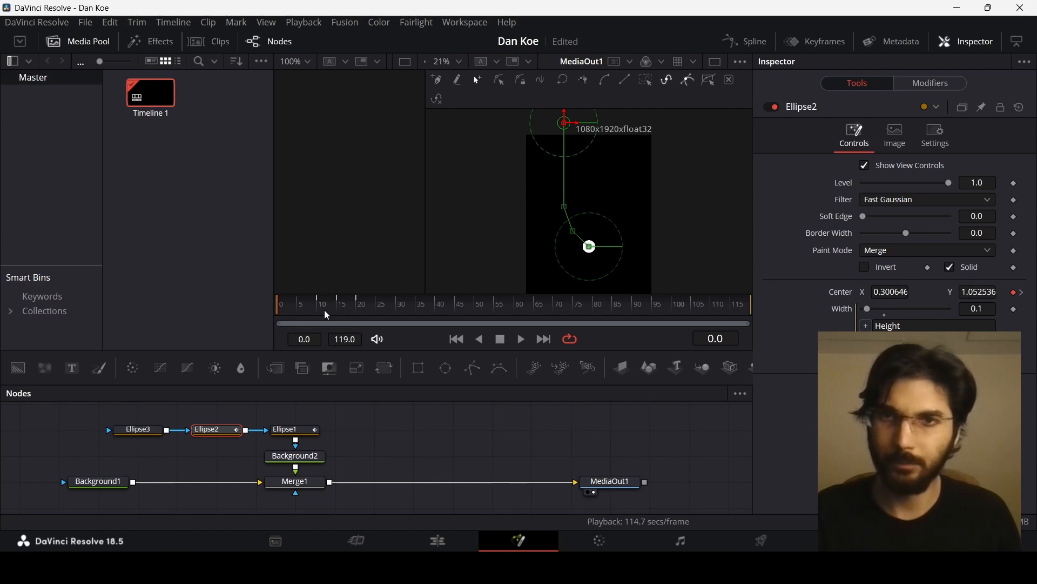
click(358, 312)
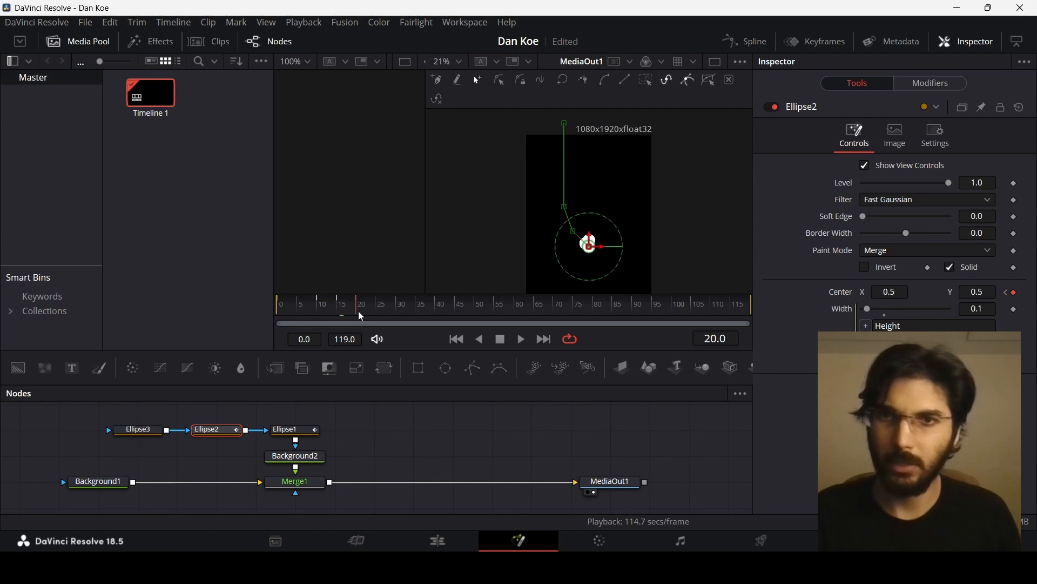
click(132, 432)
click(1014, 276)
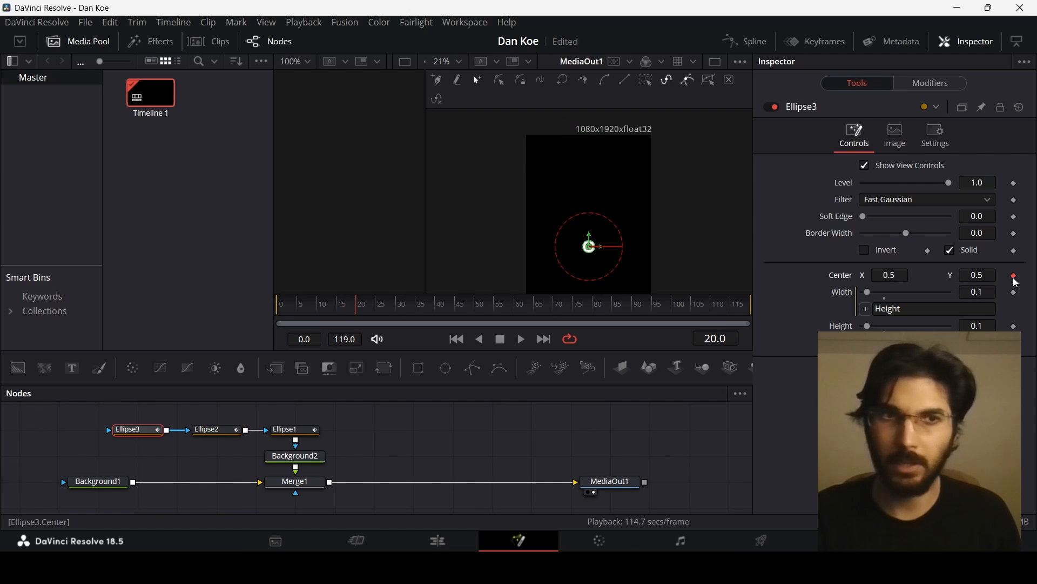
drag(356, 307, 336, 308)
drag(591, 247, 623, 208)
click(321, 313)
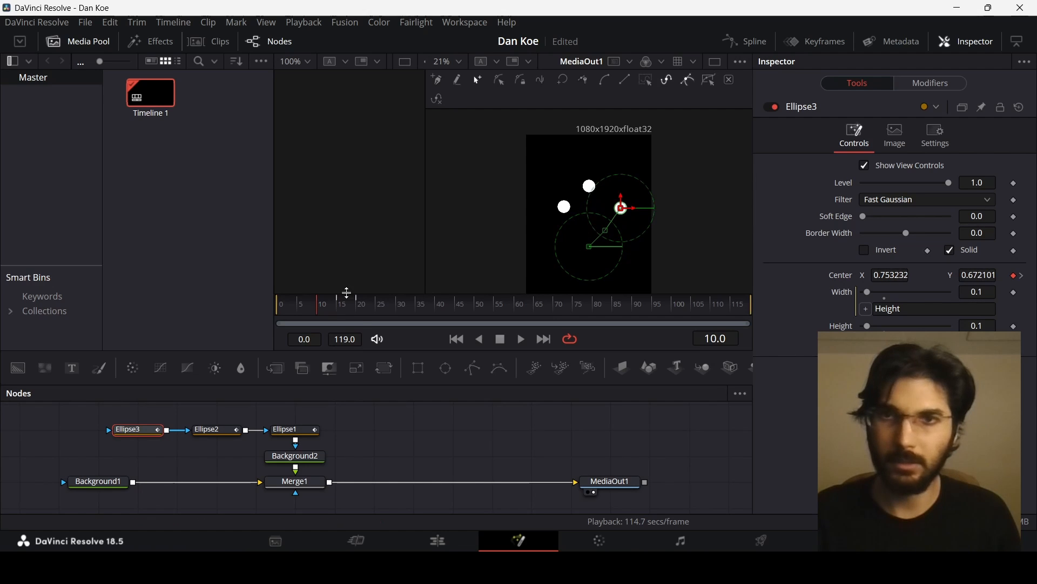
drag(283, 305, 261, 310)
drag(627, 215, 603, 132)
- Play back the animation to preview the three dots dropping in
click(443, 440)
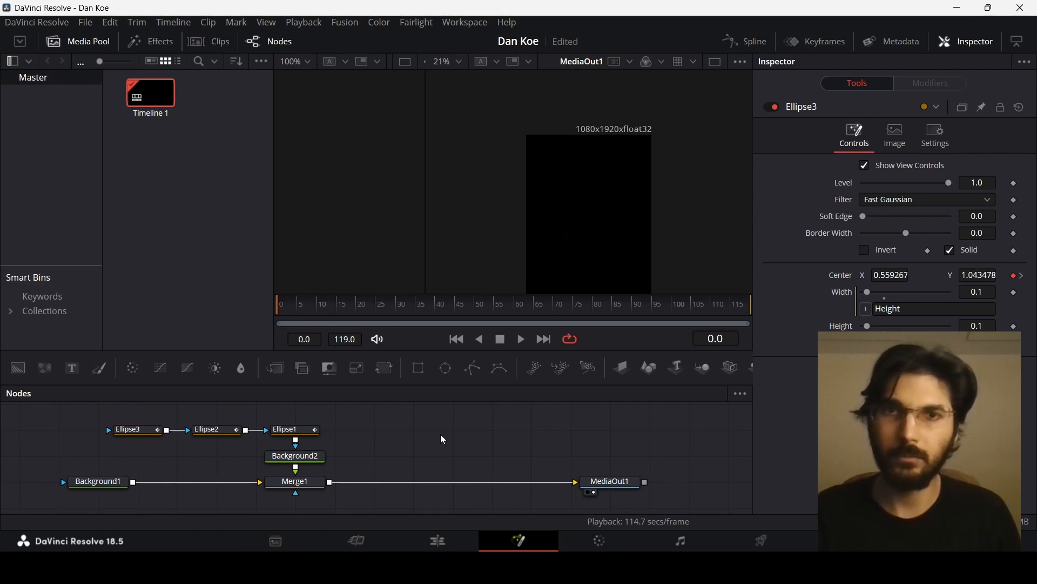
key(space)
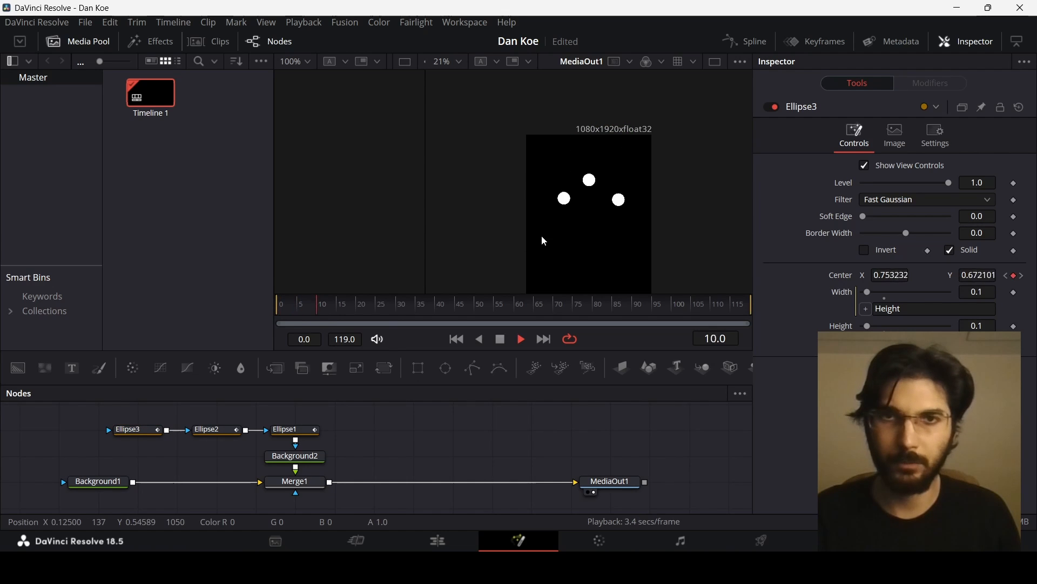
scroll(598, 215, down, 1)
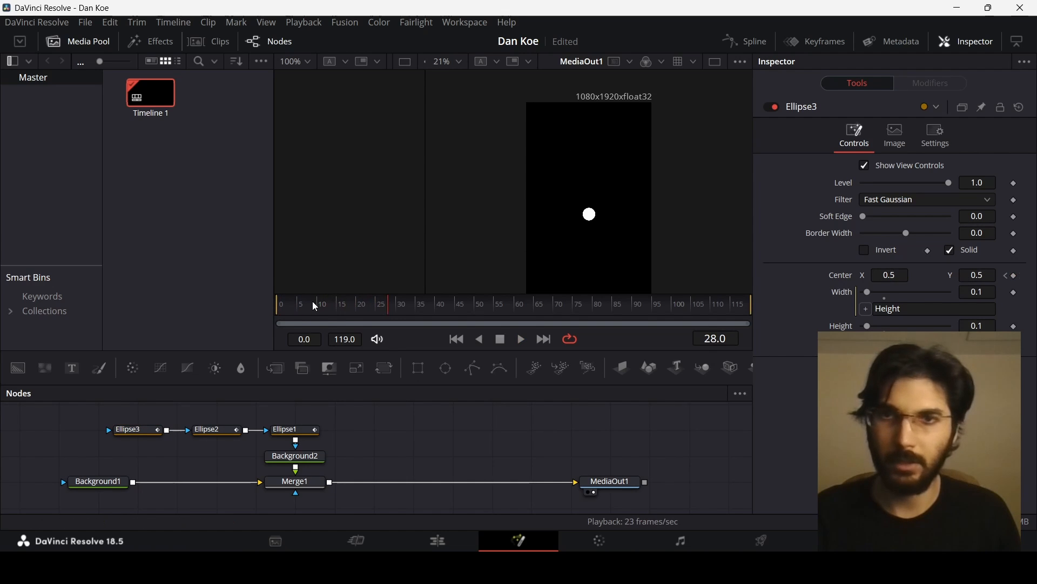
drag(313, 302, 268, 309)
key(space)
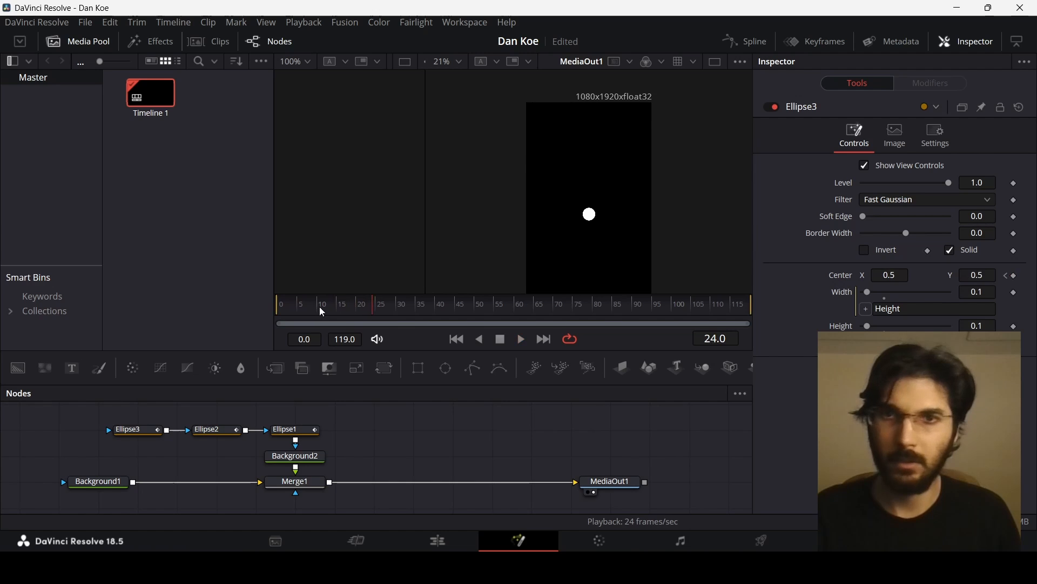
- Nudge Ellipse3's center slightly left and down at frame 10
click(338, 310)
drag(336, 313, 319, 312)
click(132, 430)
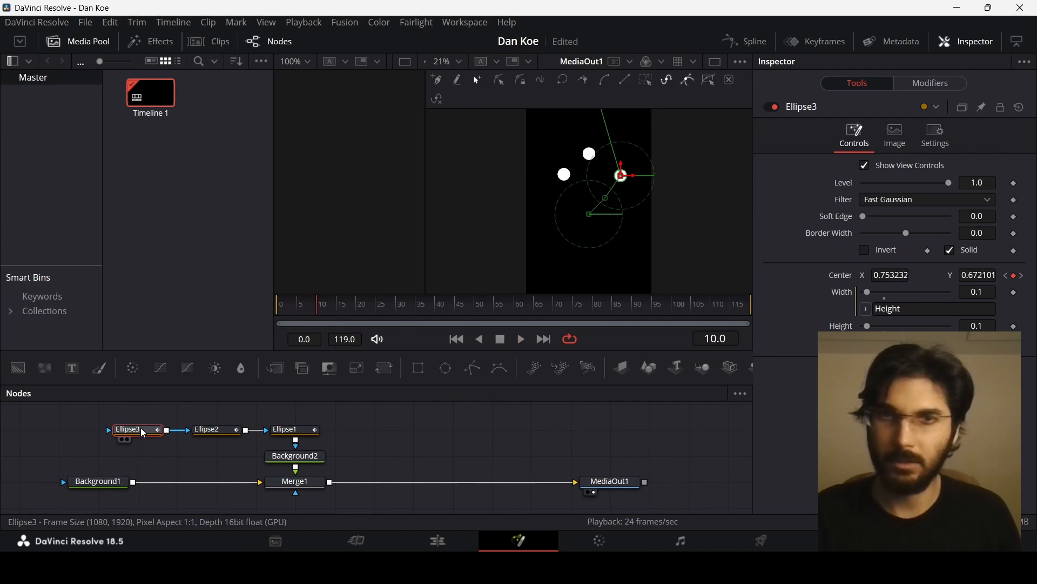
drag(622, 174, 618, 178)
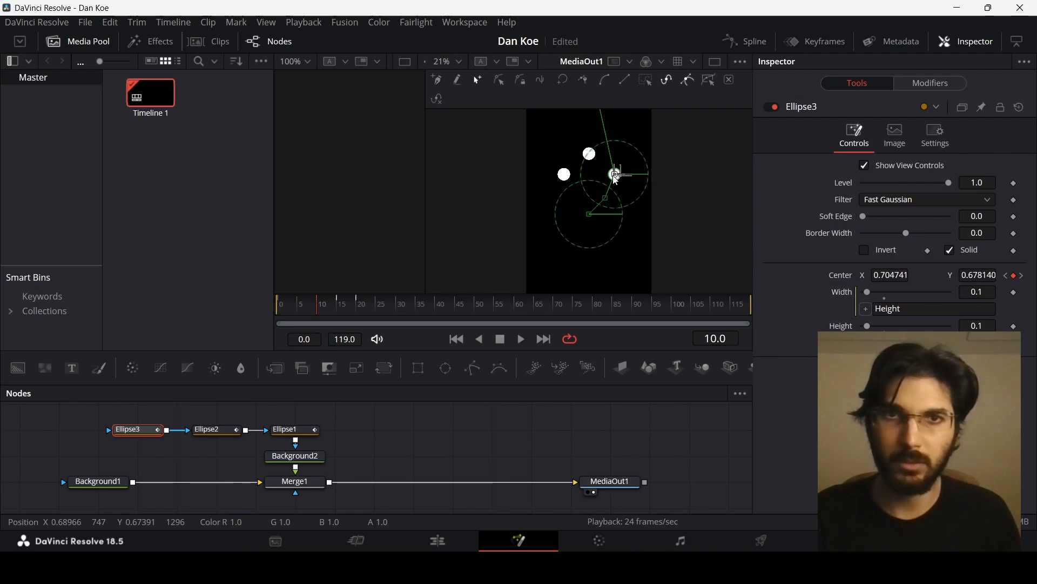
- Play back the animation from frame 0 to check the drop timing
drag(317, 311, 263, 308)
click(450, 445)
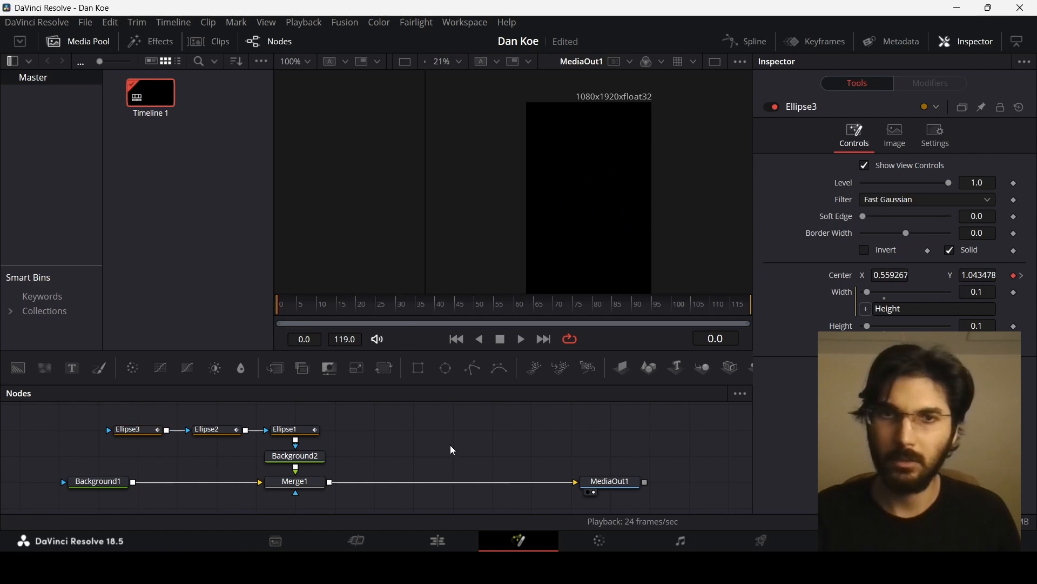
key(space)
key(space)
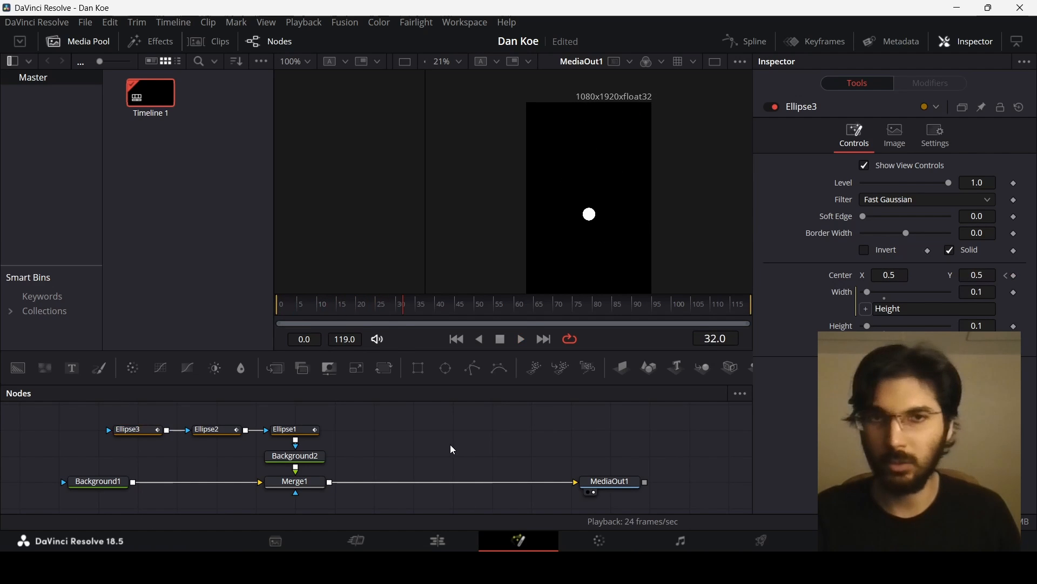
click(358, 307)
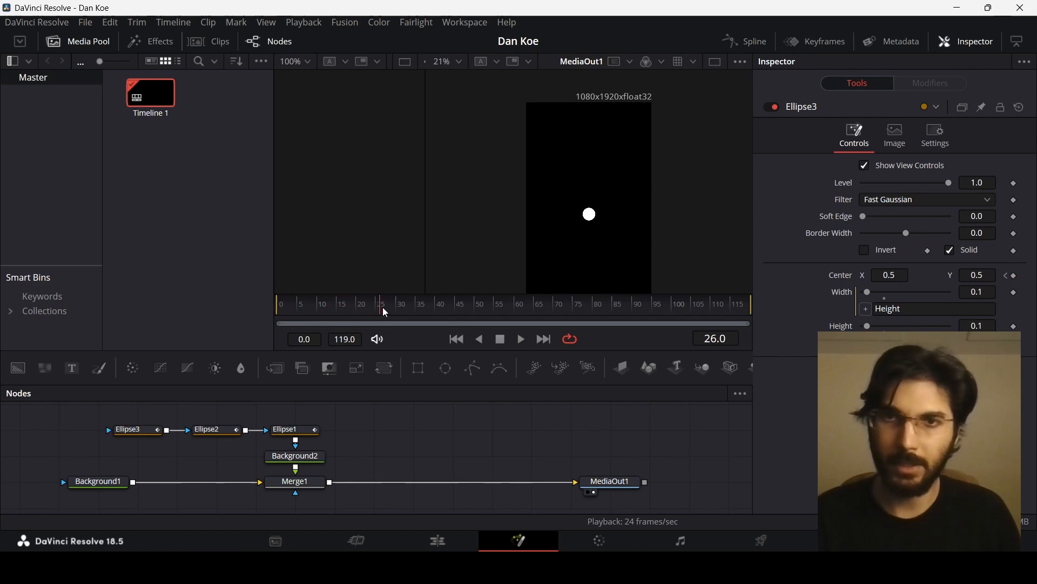
drag(382, 307, 397, 305)
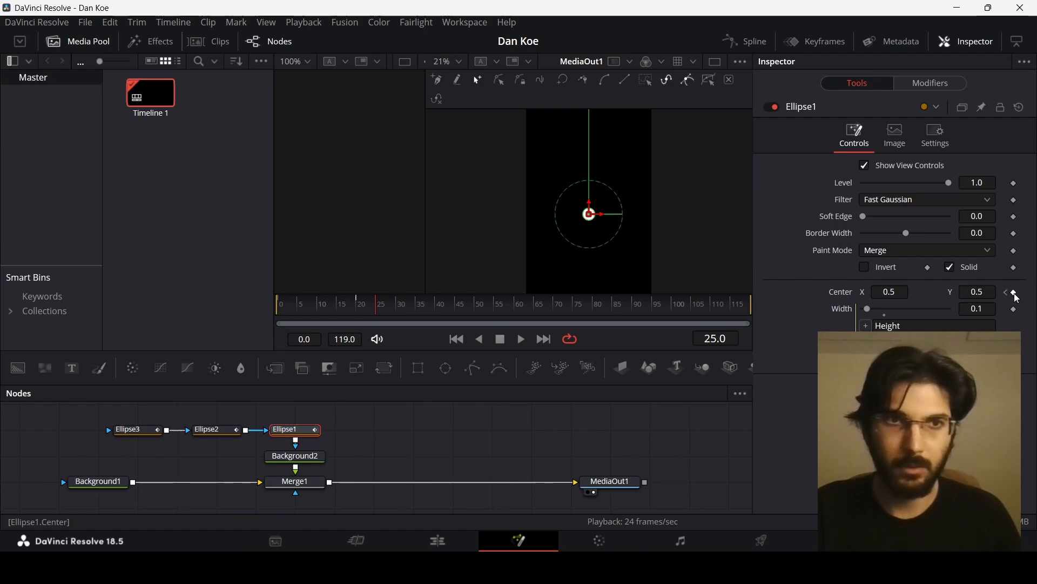
- At frame 30, keyframe Ellipse1's center moved slightly upward
click(219, 429)
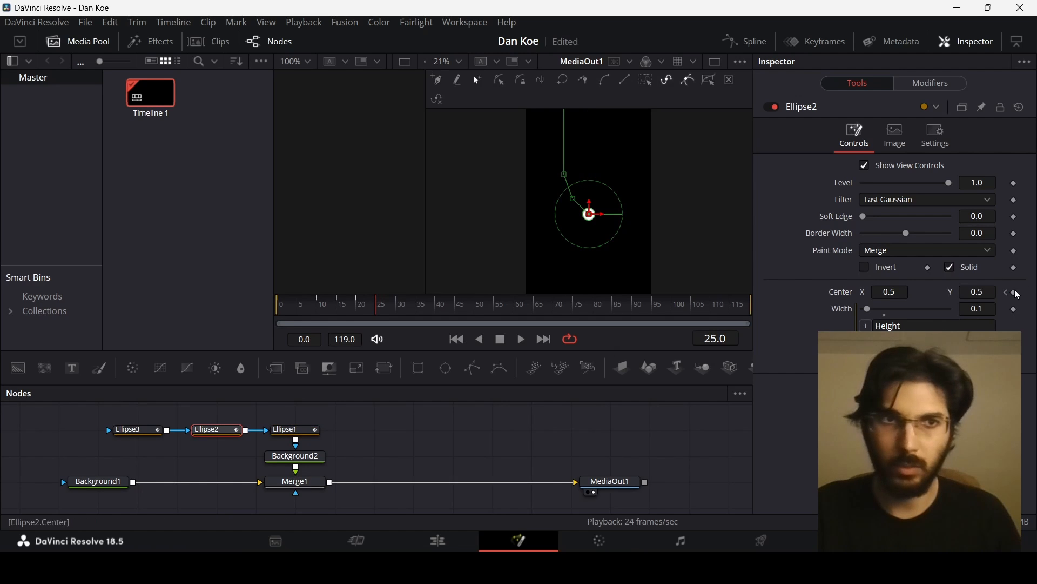
click(154, 435)
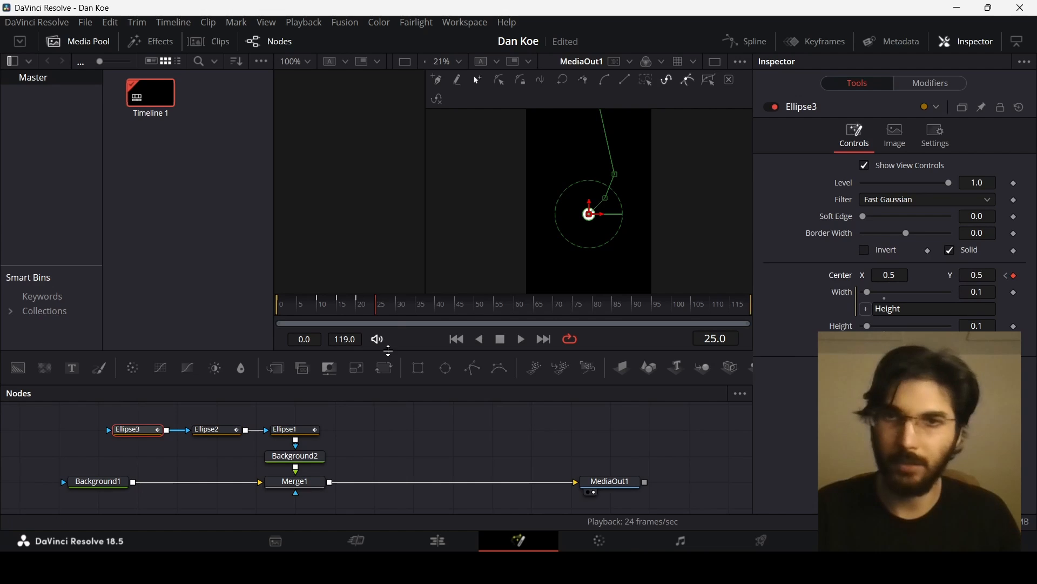
click(397, 312)
click(292, 430)
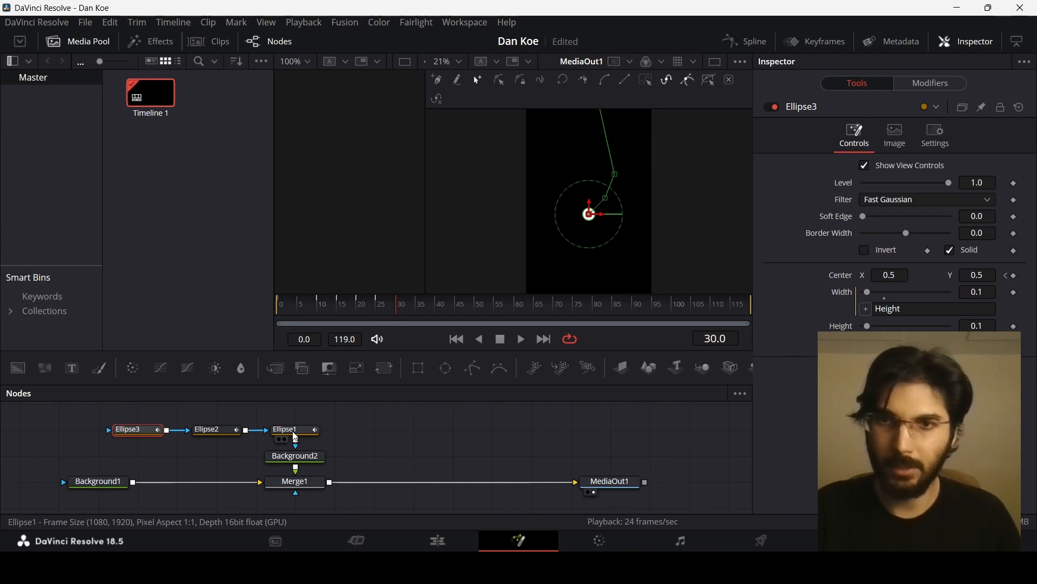
drag(593, 213, 591, 199)
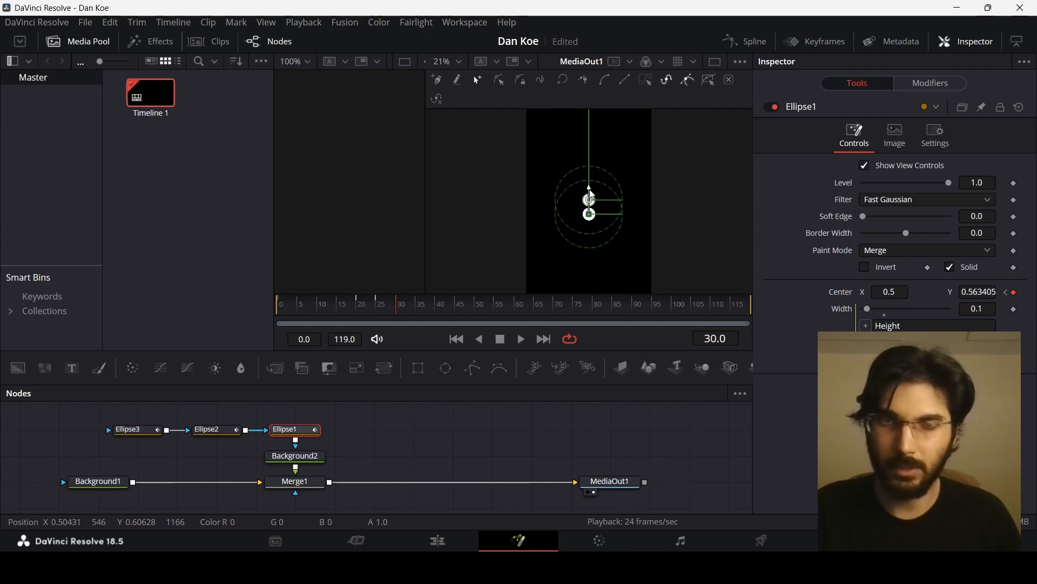
- At frame 30, position Ellipse2 to the right and Ellipse3 to the left, forming a row of three dots
click(219, 430)
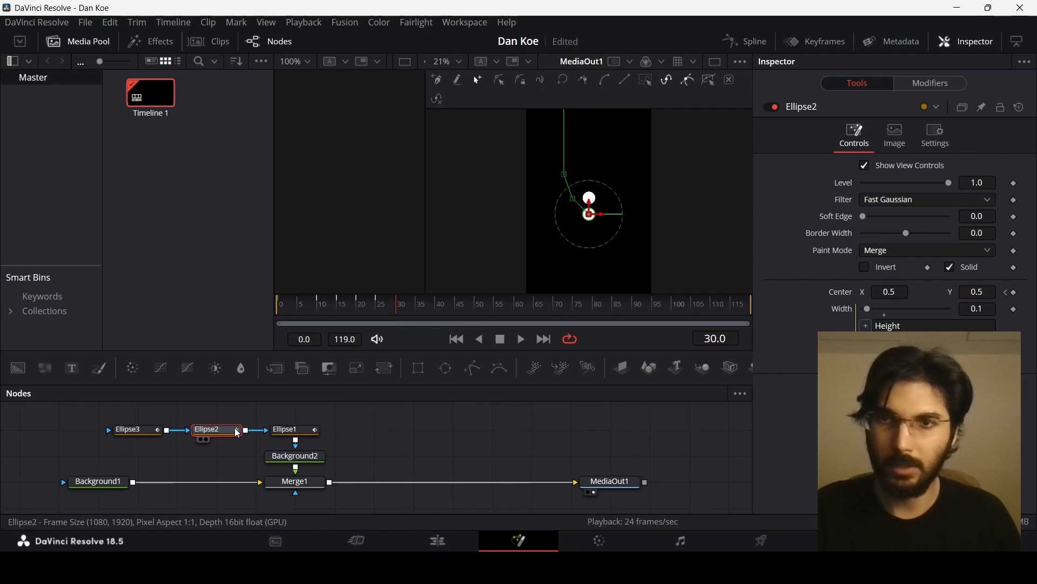
mouse_move(593, 215)
mouse_down()
mouse_move(606, 205)
mouse_move(590, 196)
mouse_move(575, 208)
mouse_up()
click(149, 434)
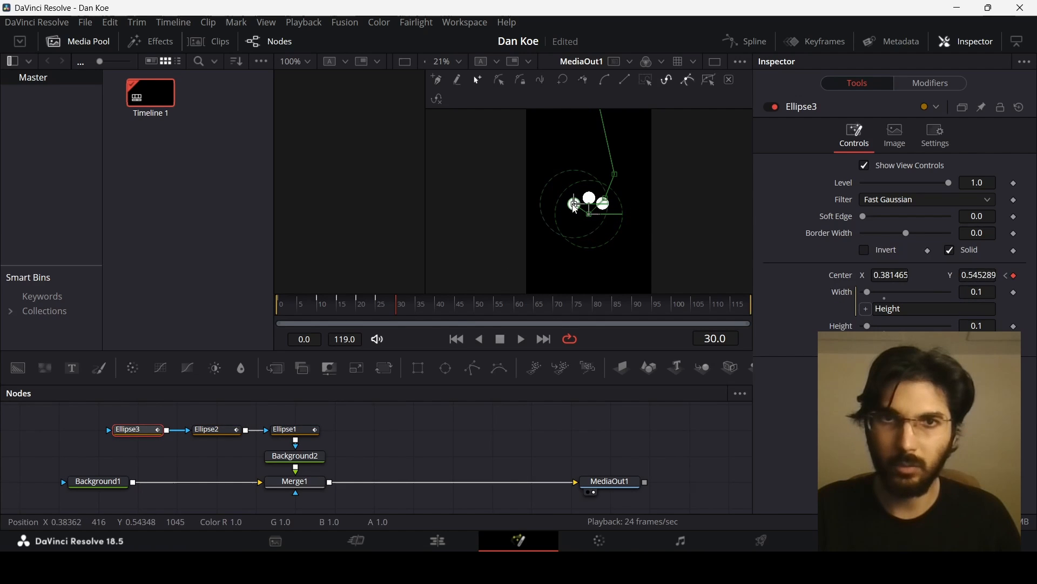
click(485, 451)
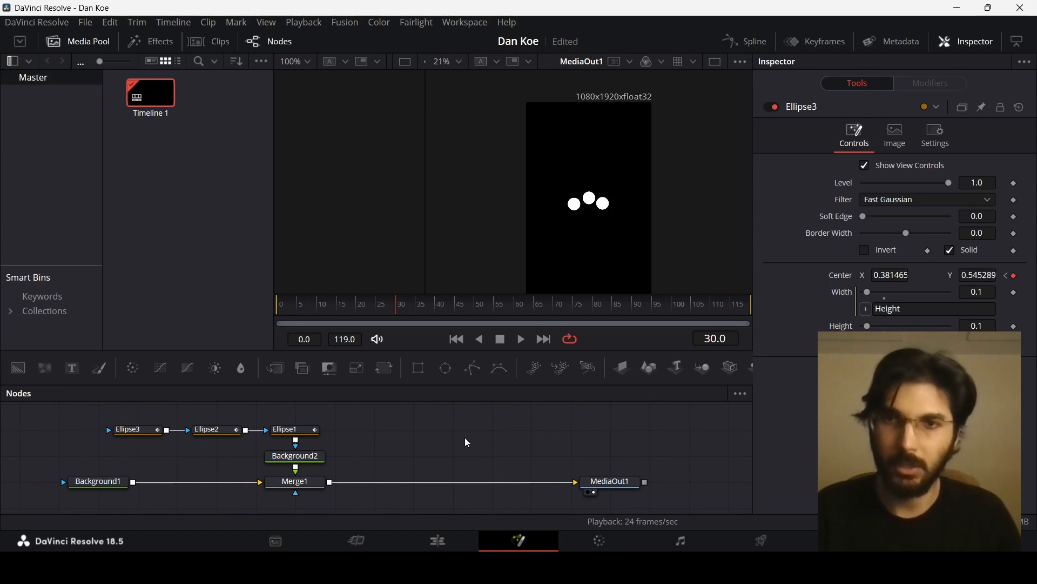
- Insert a Transform node between Background2 and Merge1
drag(312, 486, 389, 489)
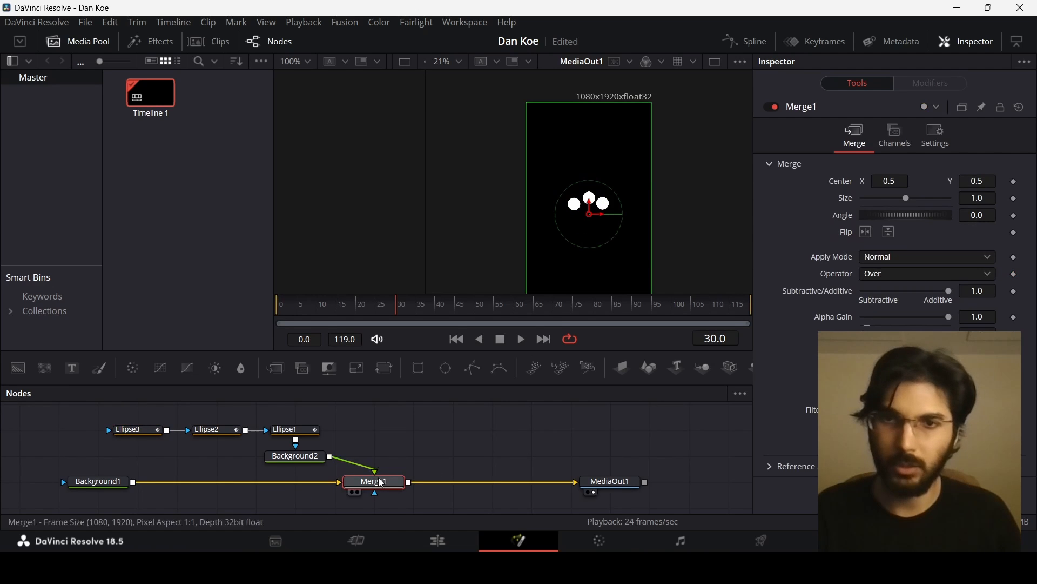
click(301, 458)
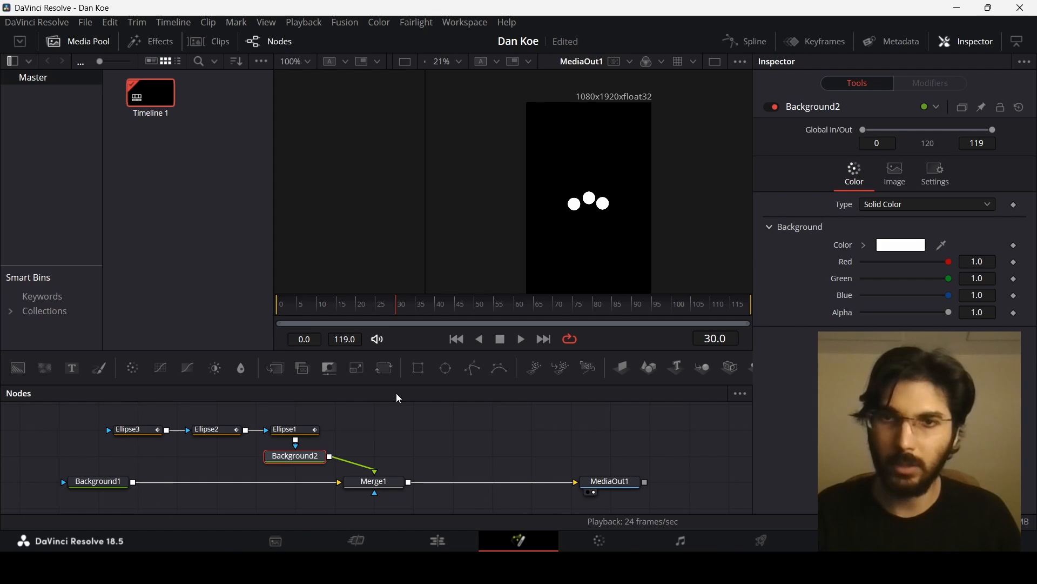
click(383, 370)
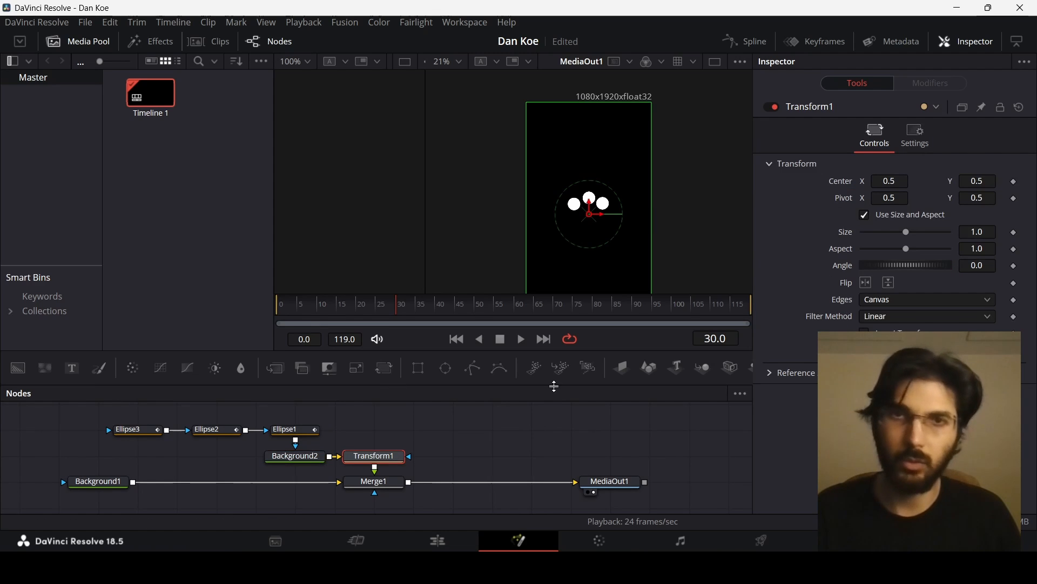
- Keyframe the Transform's angle at frame 30 and set it to 360 at frame 40
scroll(627, 203, down, 2)
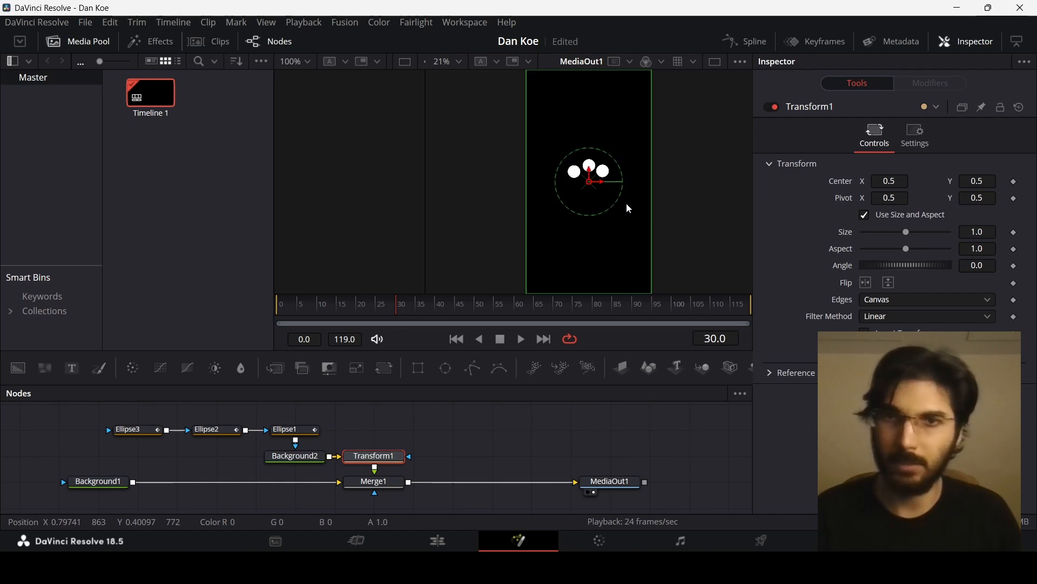
click(389, 308)
drag(391, 313, 397, 310)
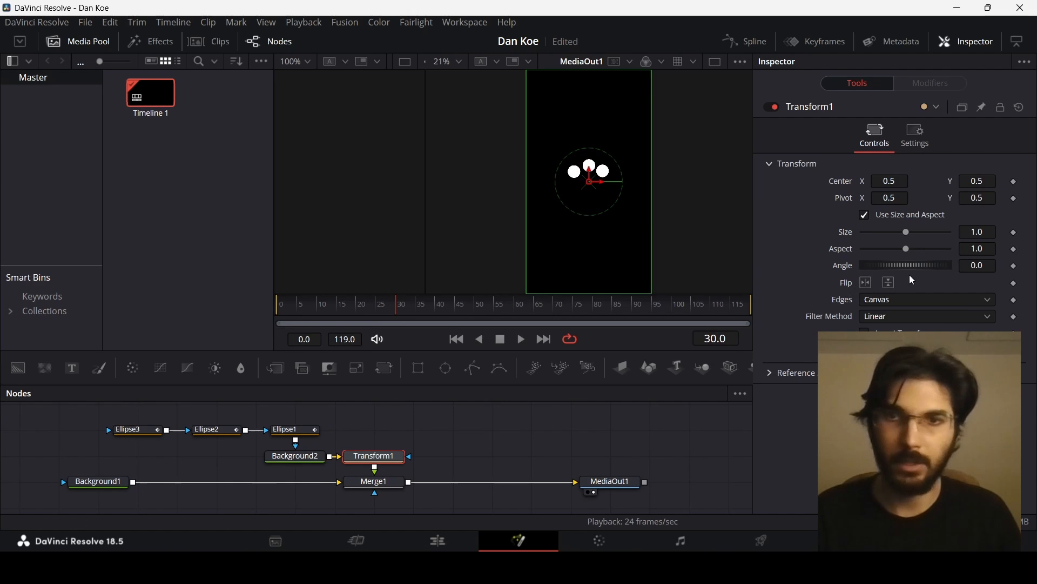
click(1015, 266)
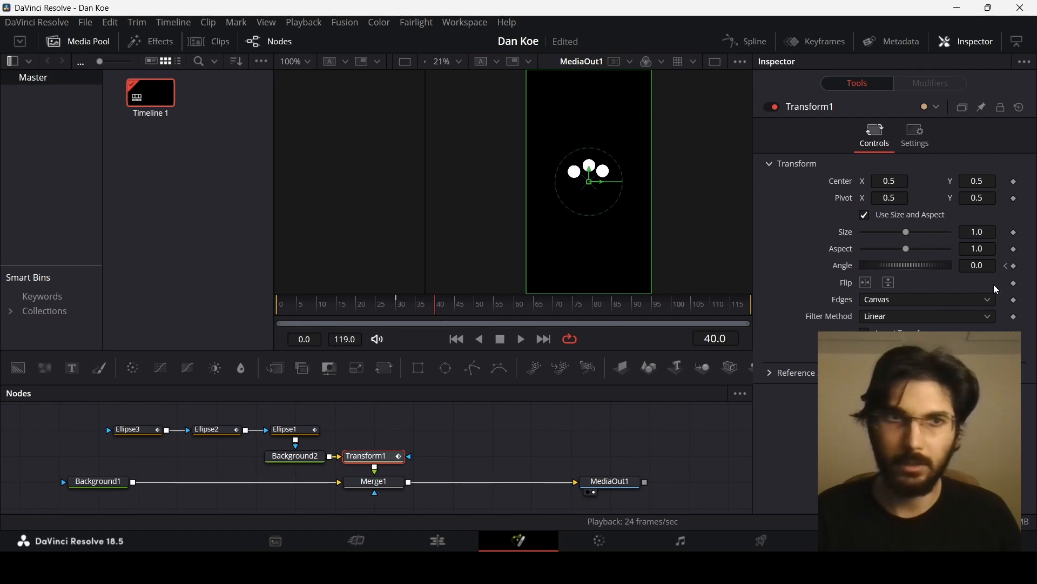
click(981, 266)
text(360)
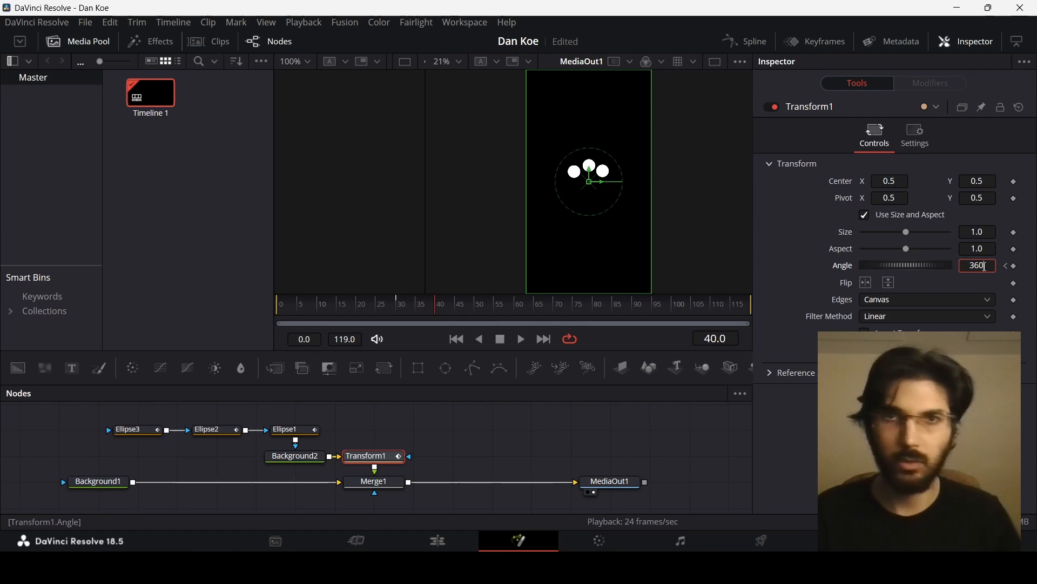
key(Tab)
- Play back the animation to preview the spin
drag(316, 310, 277, 311)
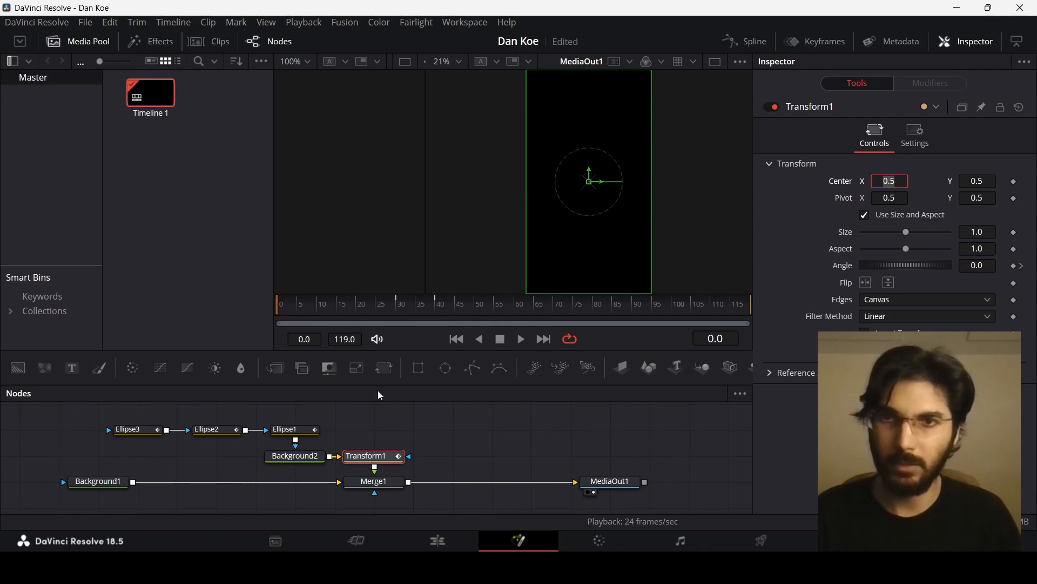
click(444, 418)
key(space)
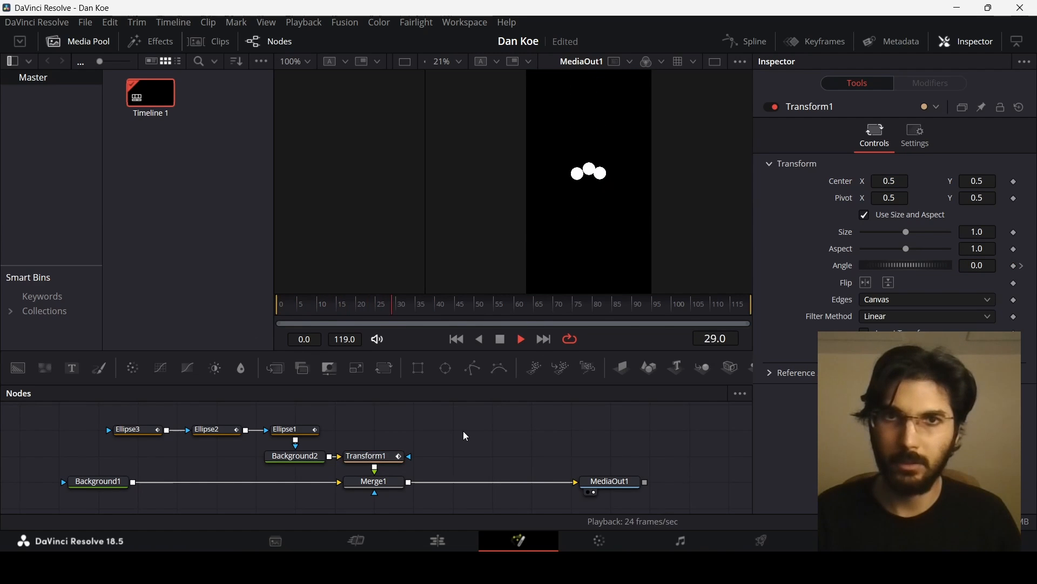
key(space)
click(457, 309)
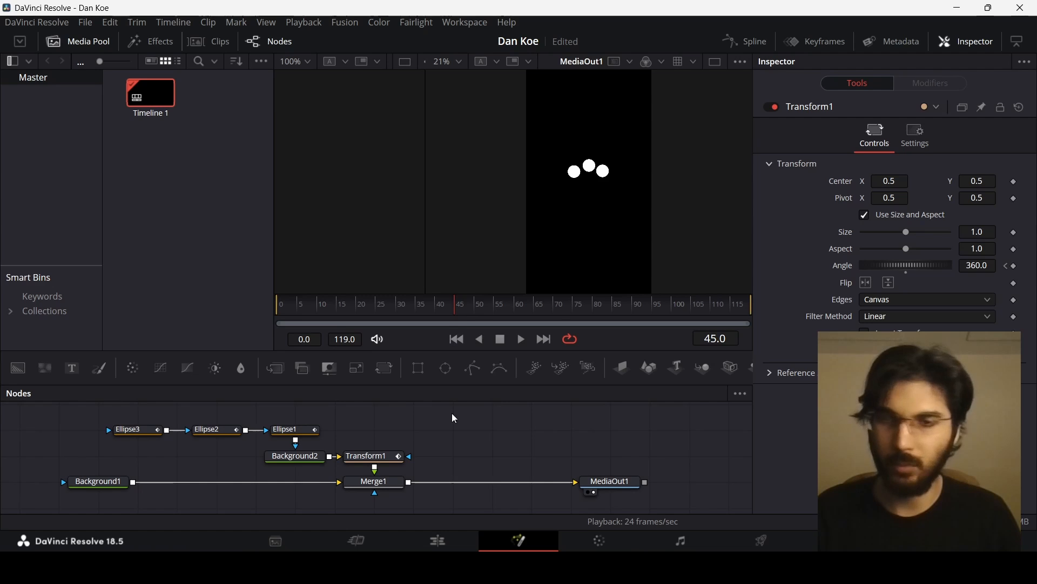
- At frame 45, add center keyframes to Ellipse1, Ellipse2 and Ellipse3
click(300, 430)
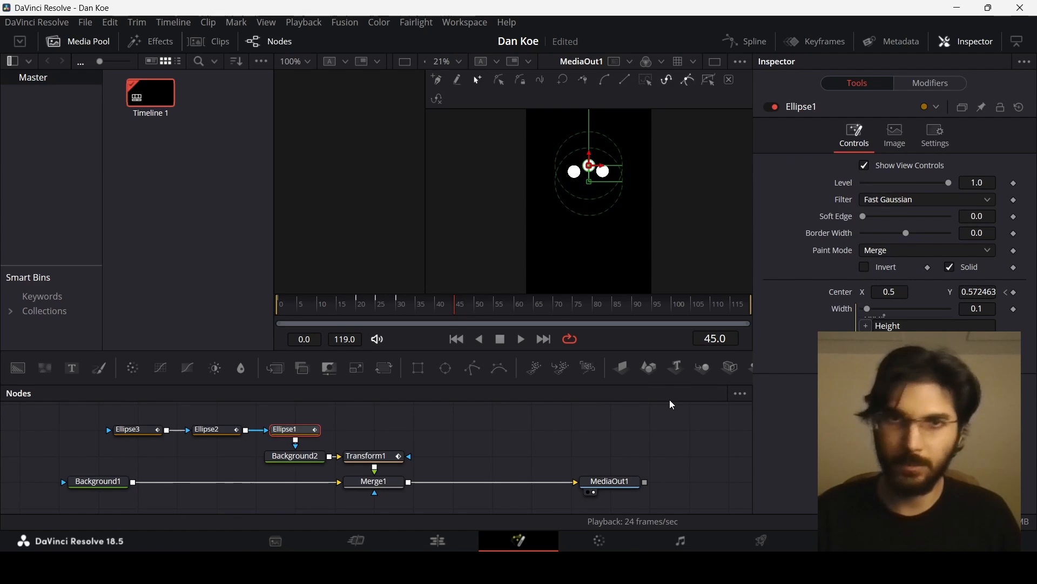
click(1015, 292)
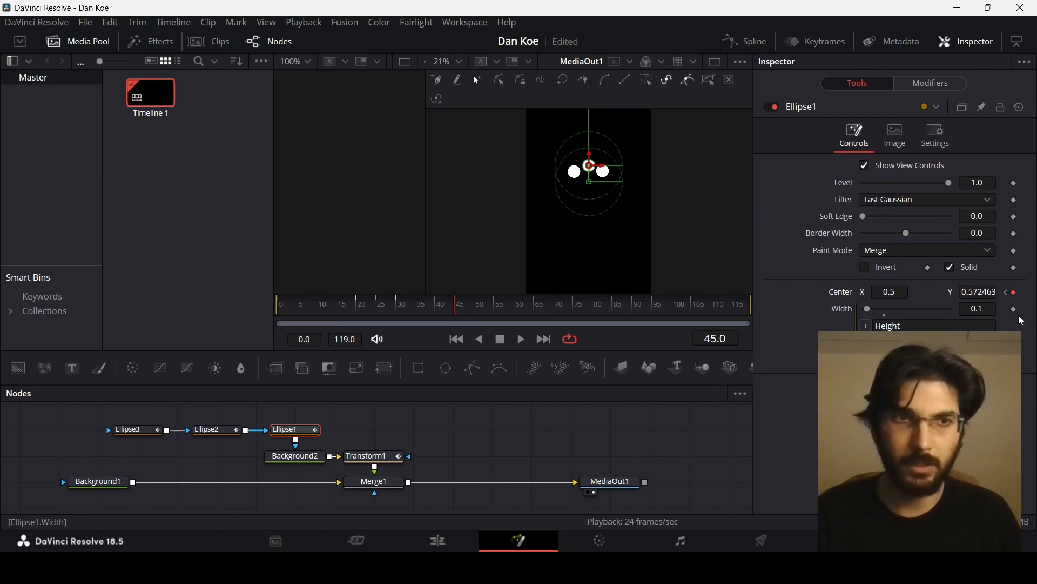
click(221, 429)
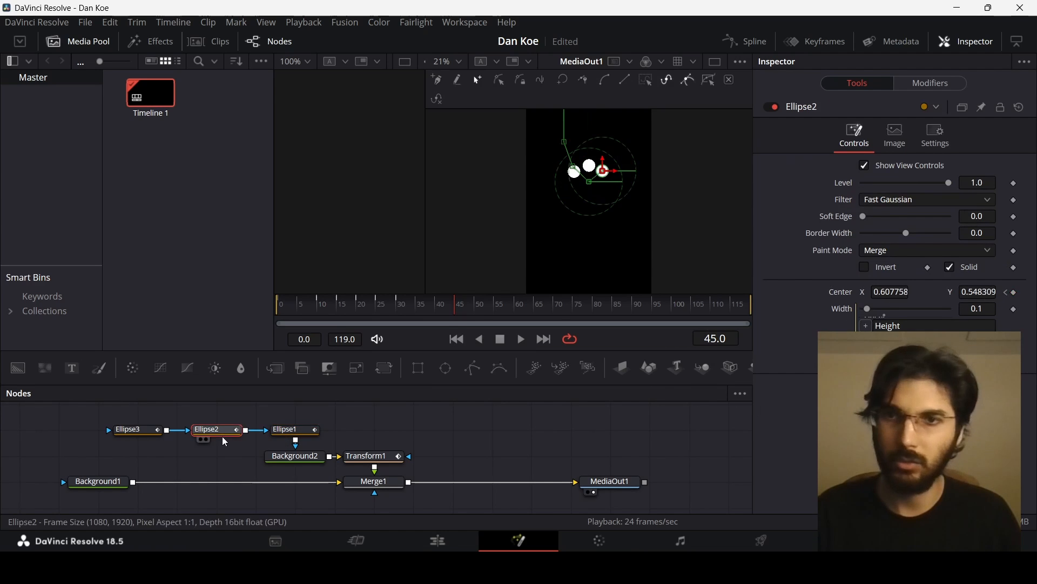
click(1014, 292)
click(132, 429)
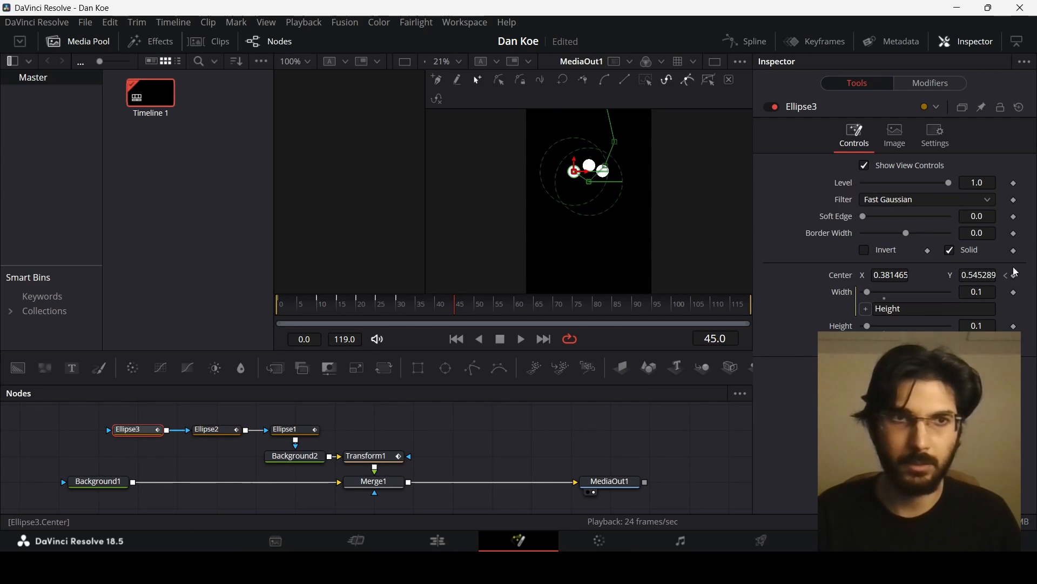
click(1015, 274)
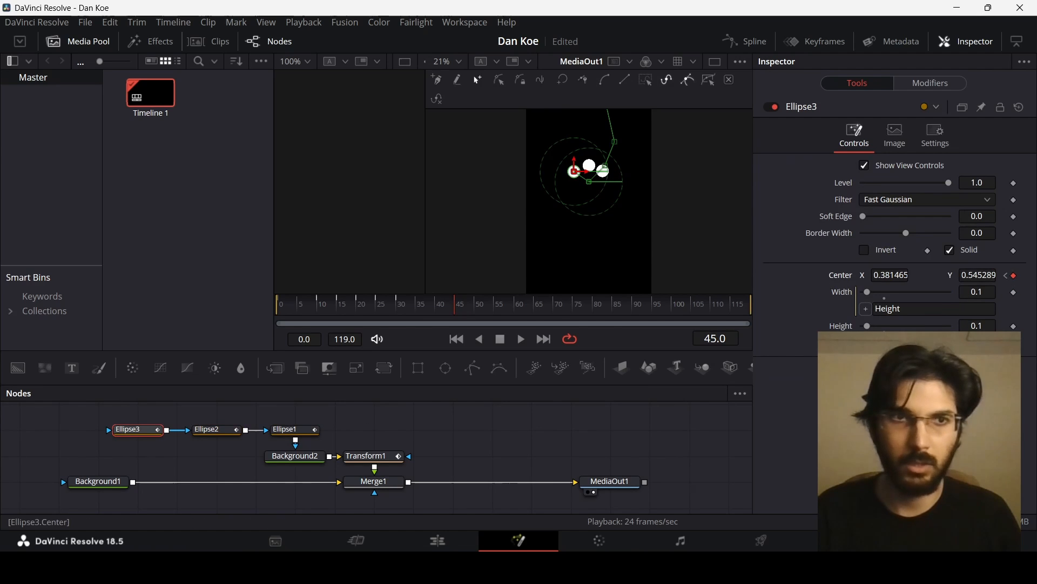
- At frame 50, raise Ellipse1 slightly and move Ellipse2 and Ellipse3 onto it, merging the three dots into one
click(475, 306)
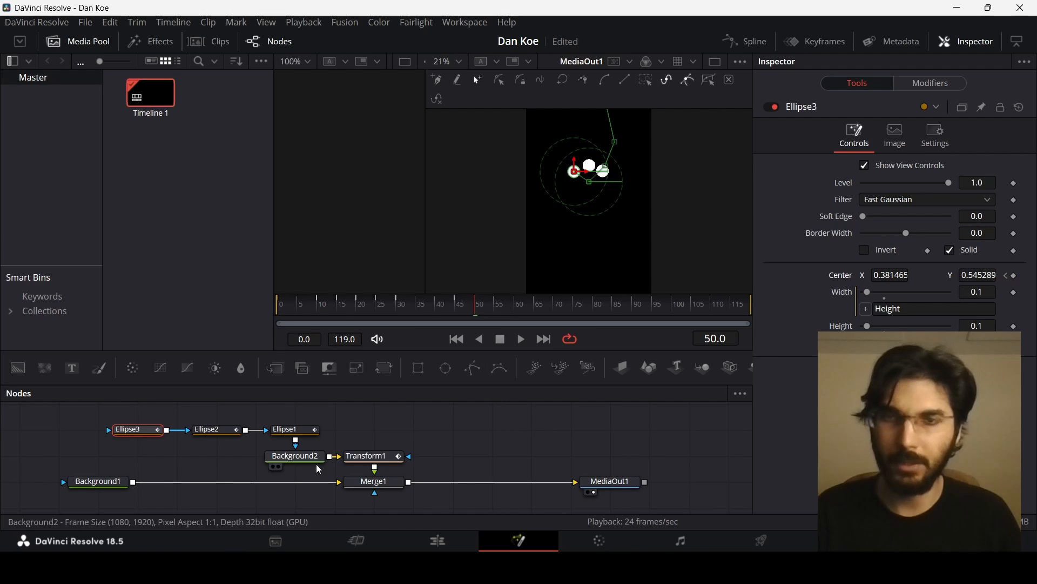
click(315, 438)
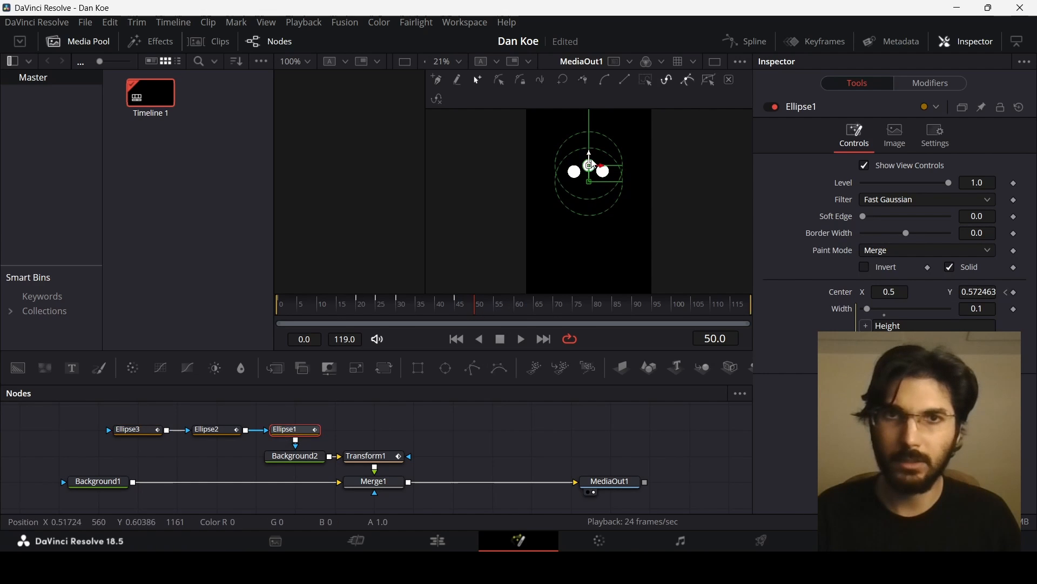
drag(589, 154, 592, 146)
click(217, 431)
click(295, 434)
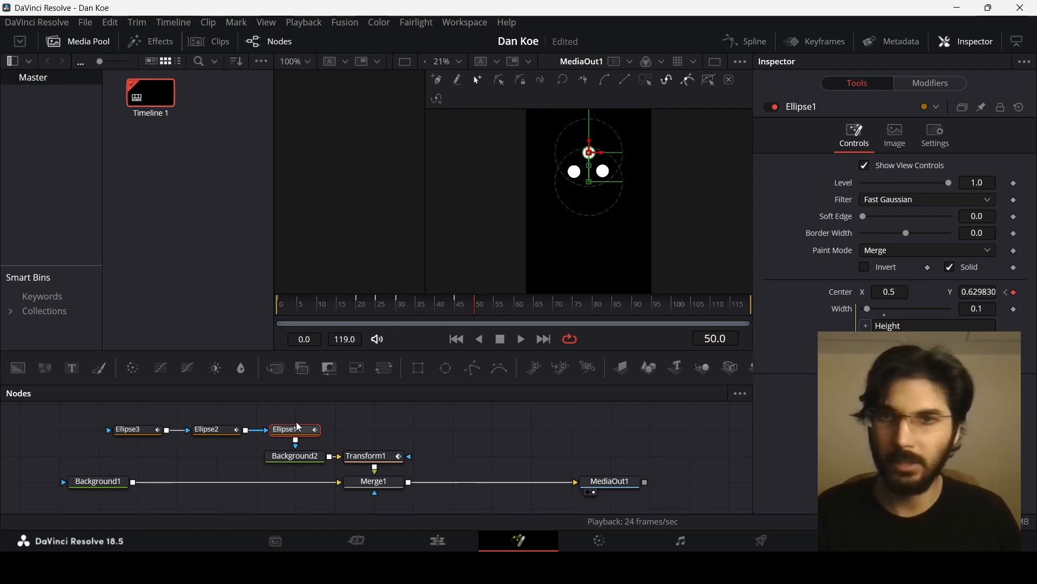
scroll(574, 169, up, 2)
drag(631, 192, 614, 228)
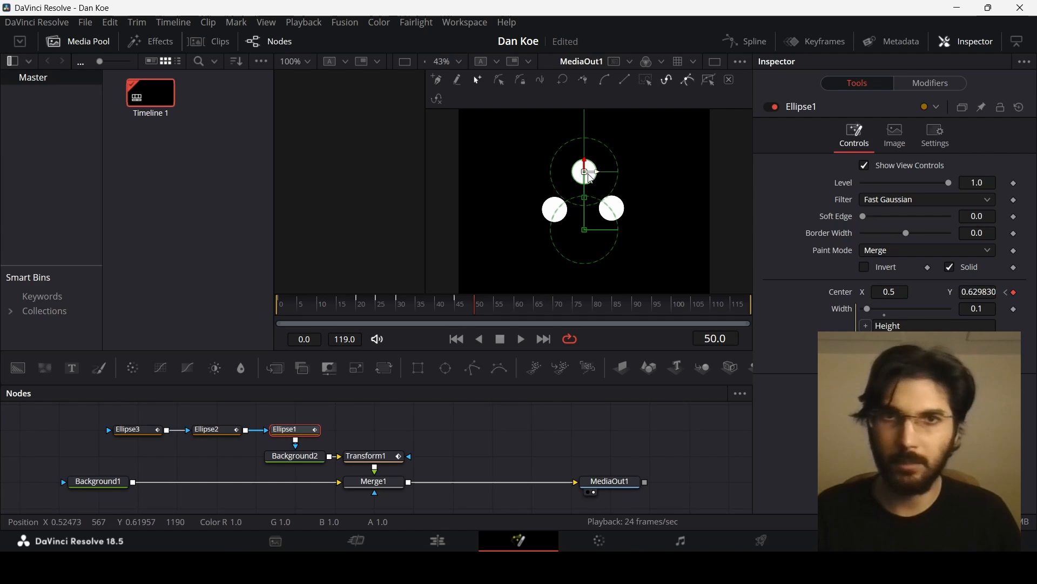
scroll(593, 181, up, 2)
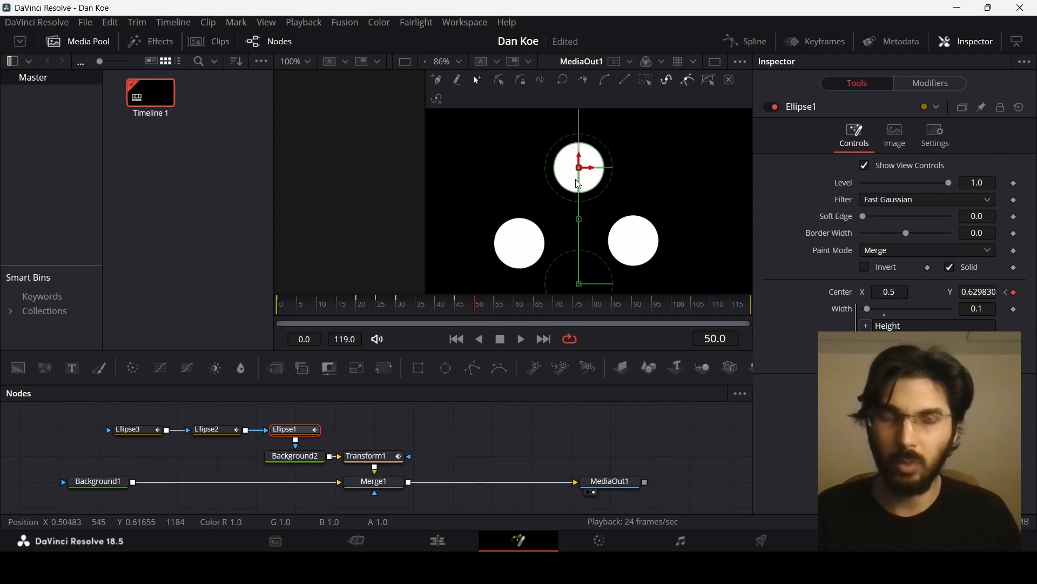
click(226, 431)
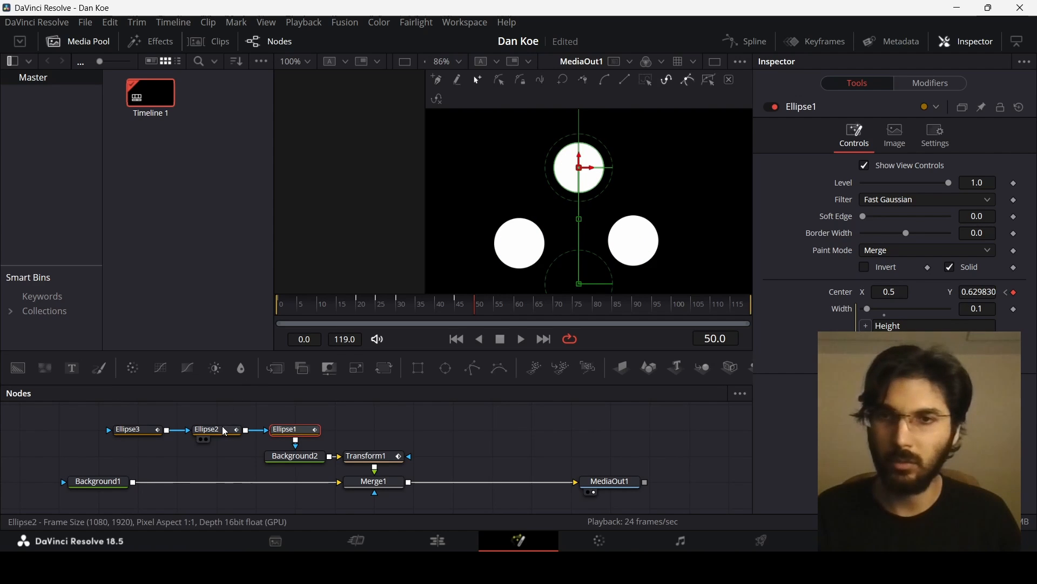
drag(646, 241, 581, 172)
click(521, 254)
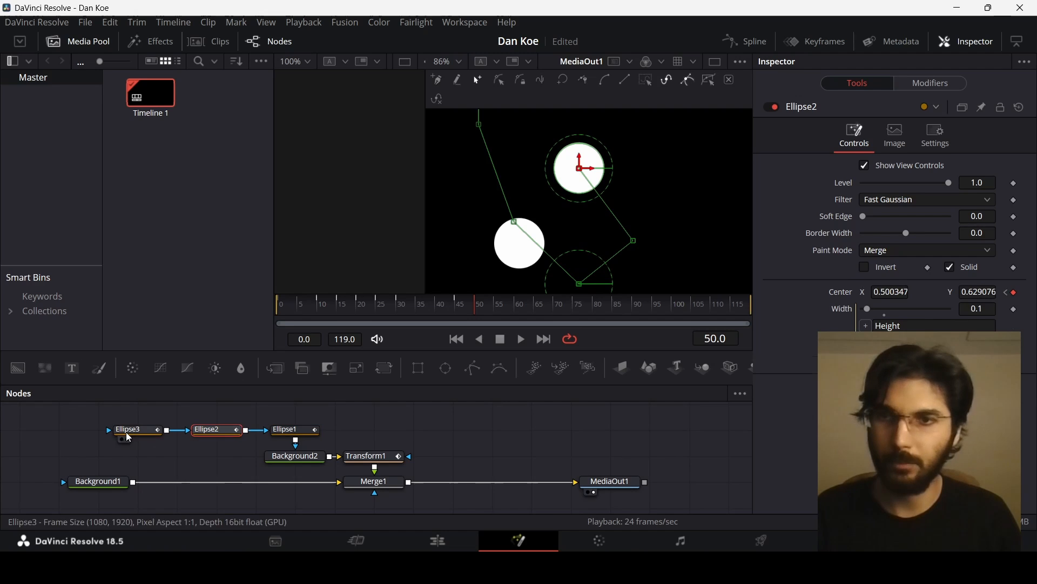
drag(521, 244, 579, 168)
- Play back the animation to preview the dots merging
scroll(579, 209, down, 4)
drag(474, 307, 400, 313)
click(468, 433)
key(space)
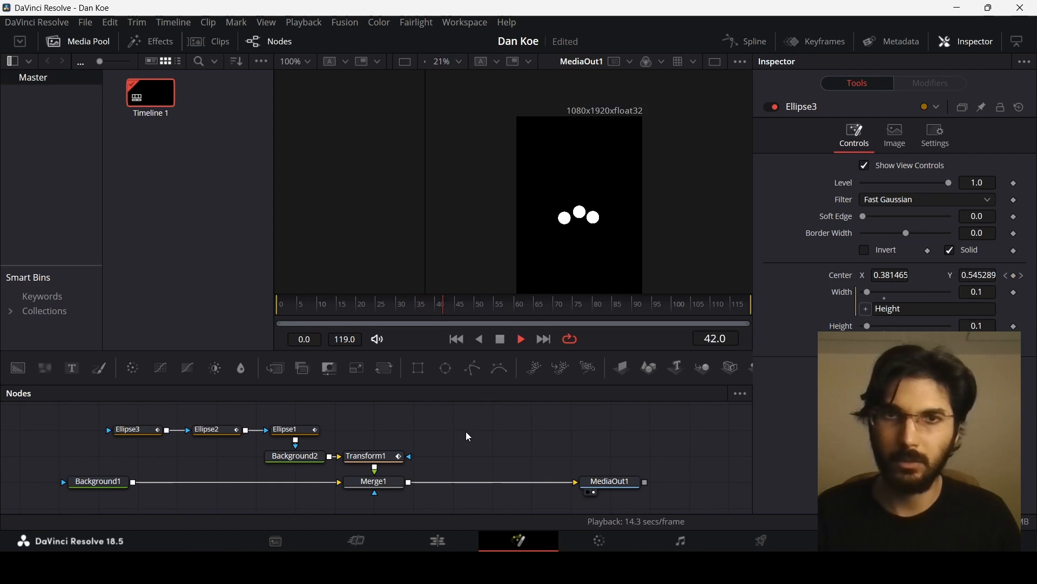
key(space)
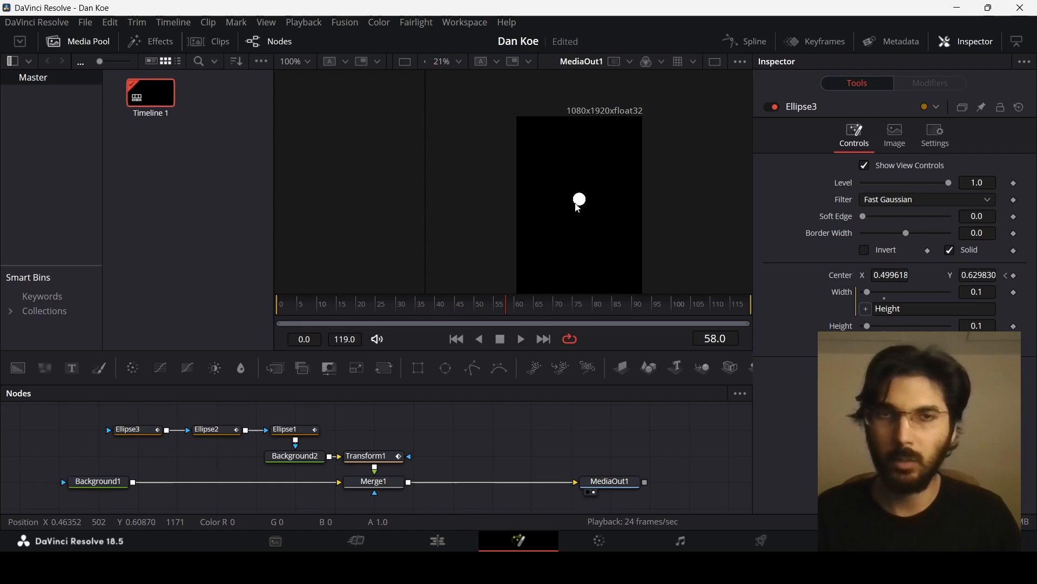
- Keyframe the Transform's size at frame 50 and set it to 0.8 at frame 55
scroll(562, 249, down, 1)
click(370, 457)
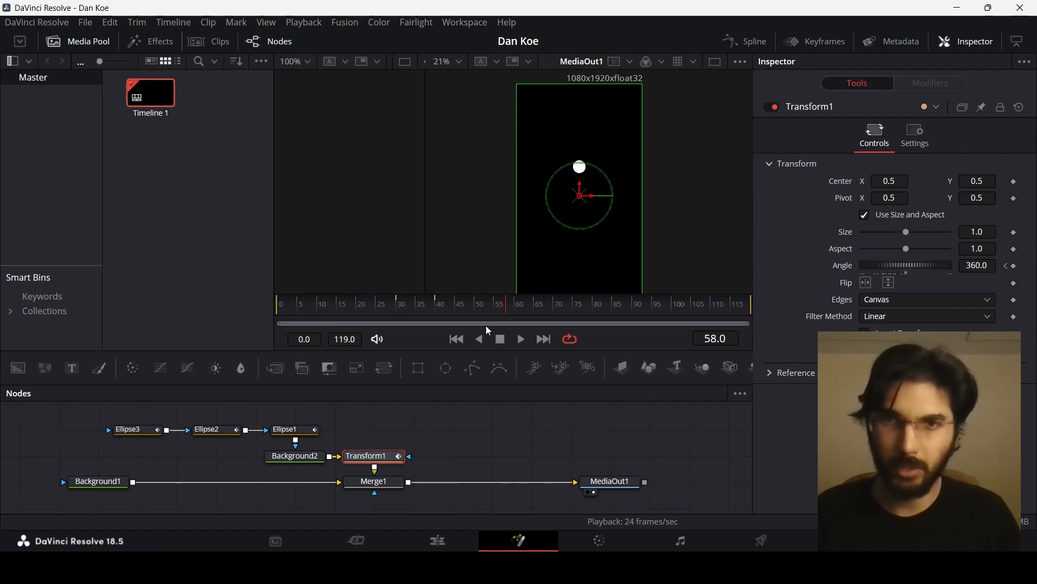
drag(482, 305, 475, 304)
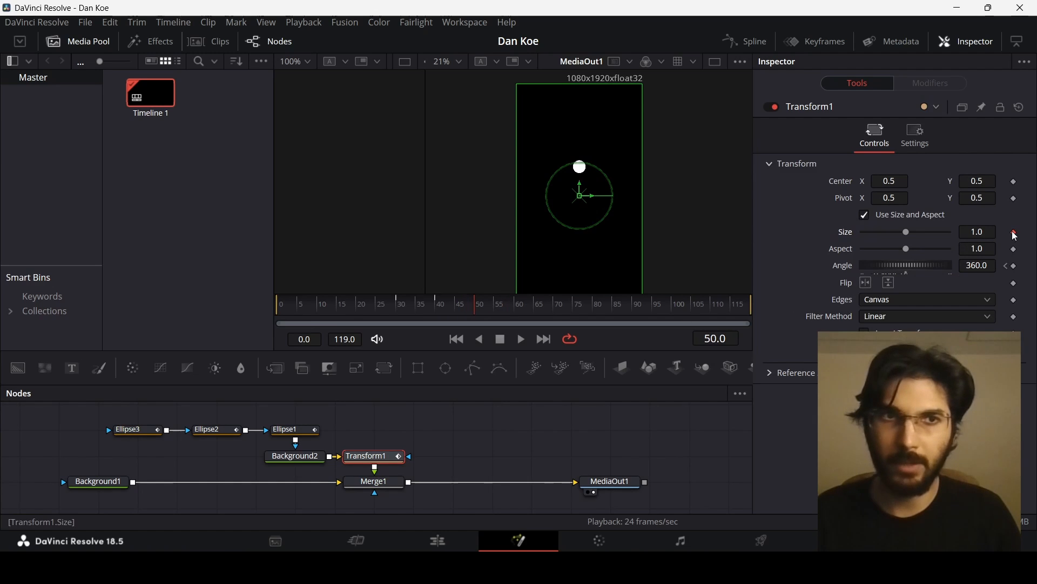
click(1014, 233)
click(497, 309)
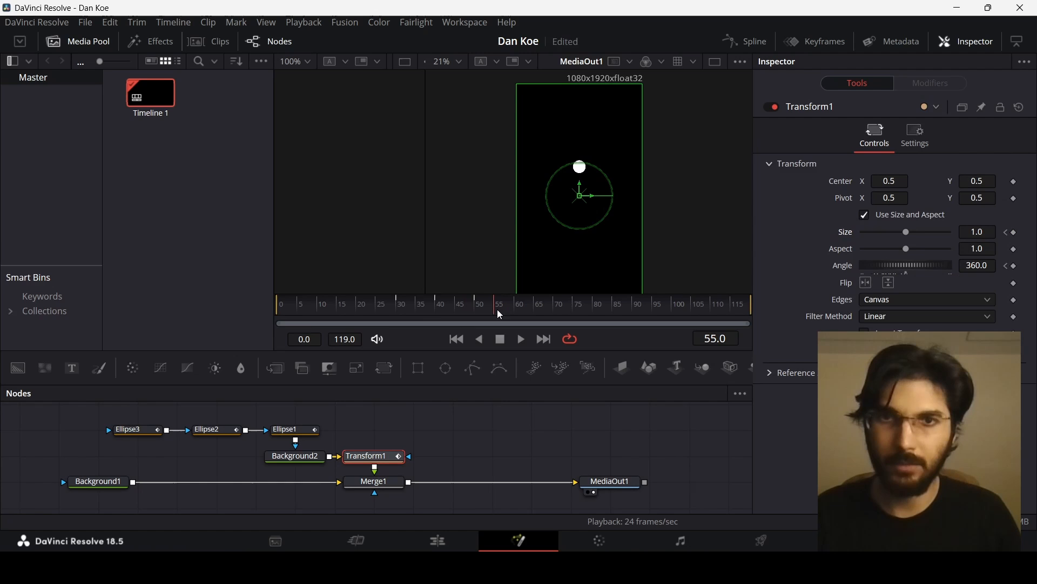
click(988, 232)
text(0.8)
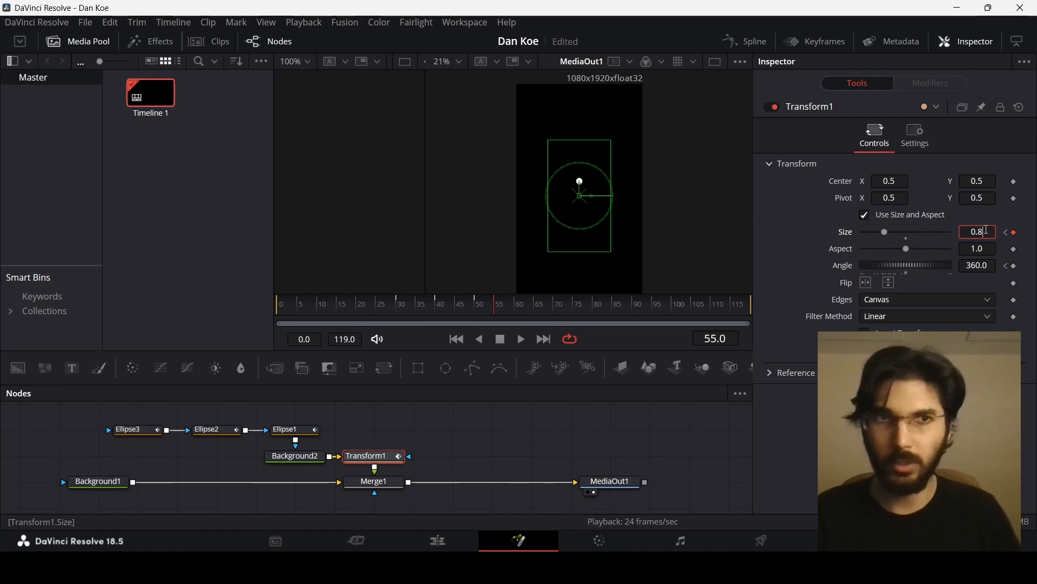
key(Tab)
- Play back and scrub the timeline to preview the shrinking dot
click(522, 420)
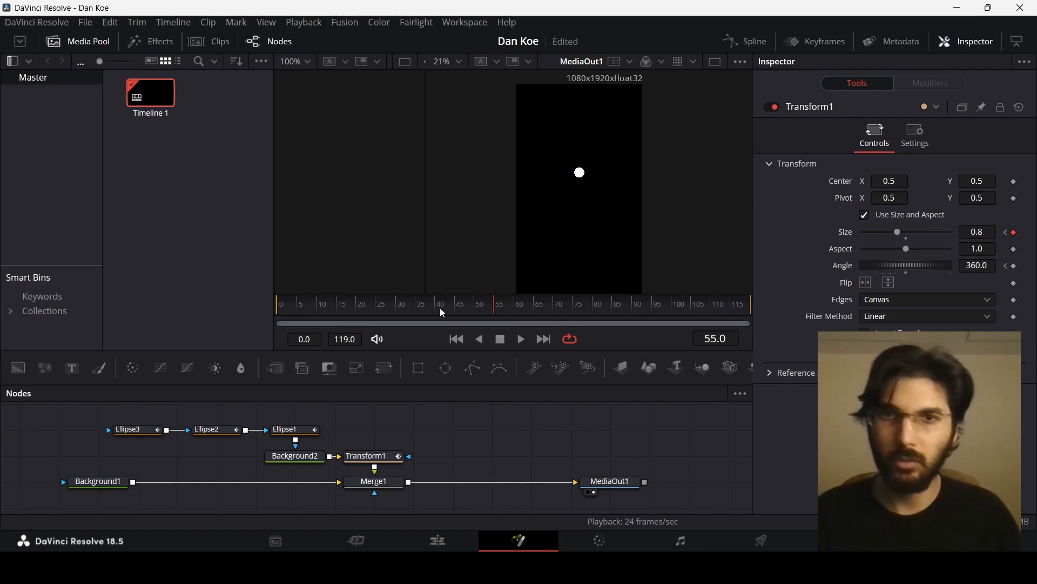
click(429, 312)
key(space)
key(space)
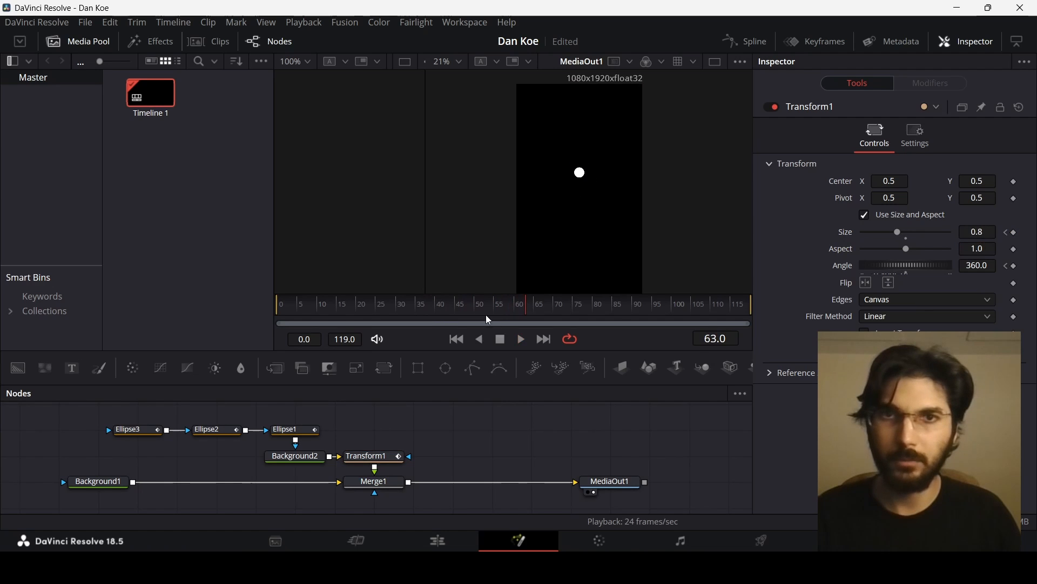
click(456, 308)
drag(457, 309, 495, 307)
- Check each ellipse's center keyframes around frames 50 to 60
click(287, 429)
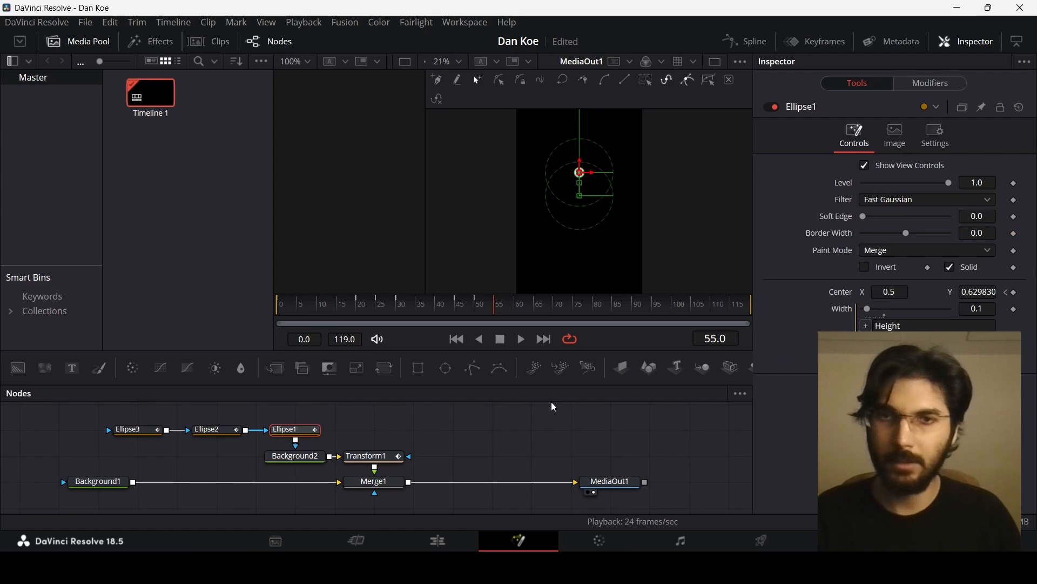
scroll(582, 161, up, 2)
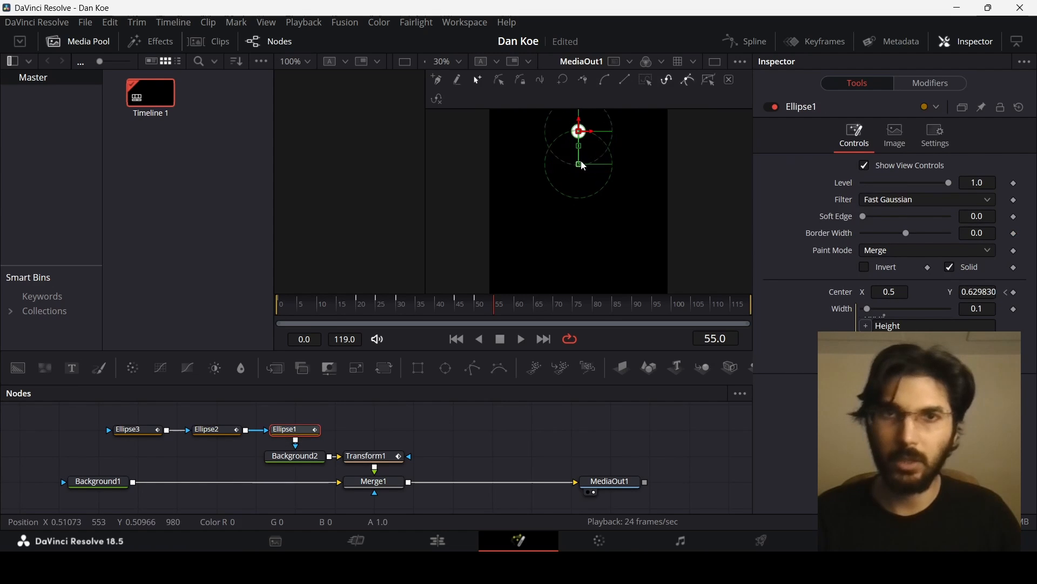
scroll(586, 191, down, 1)
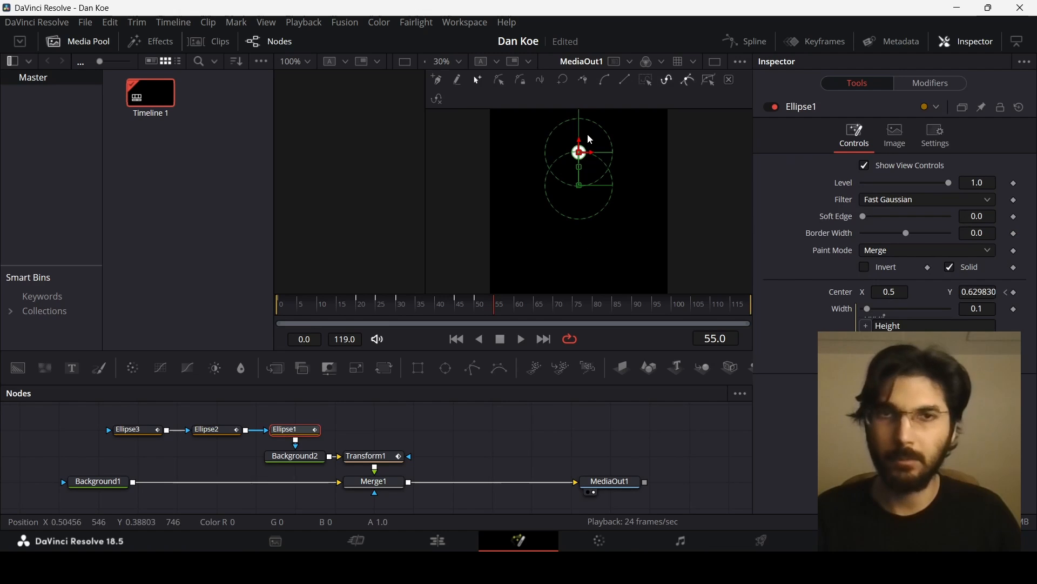
scroll(579, 209, up, 1)
click(580, 209)
click(497, 306)
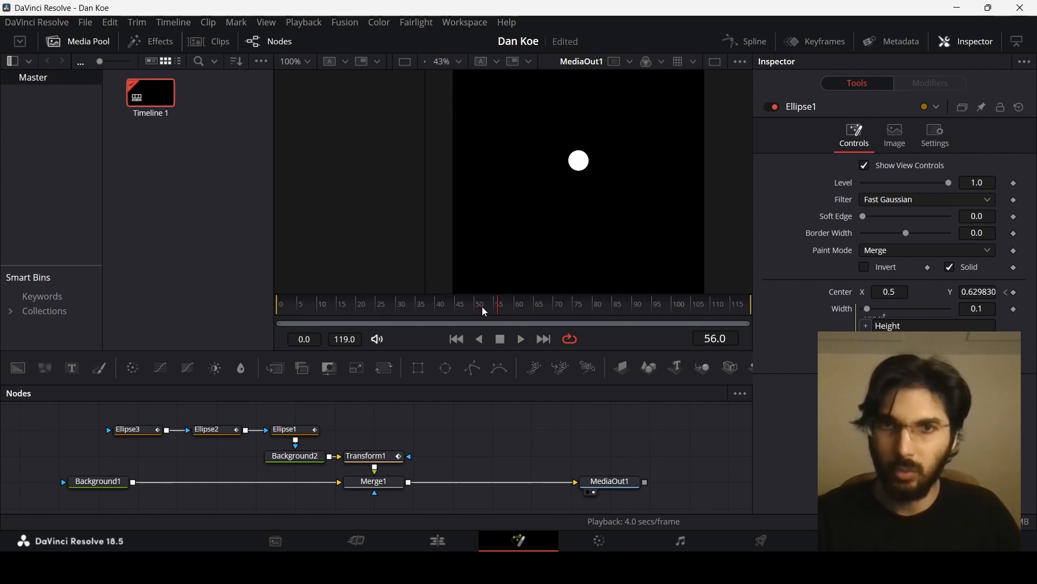
click(514, 309)
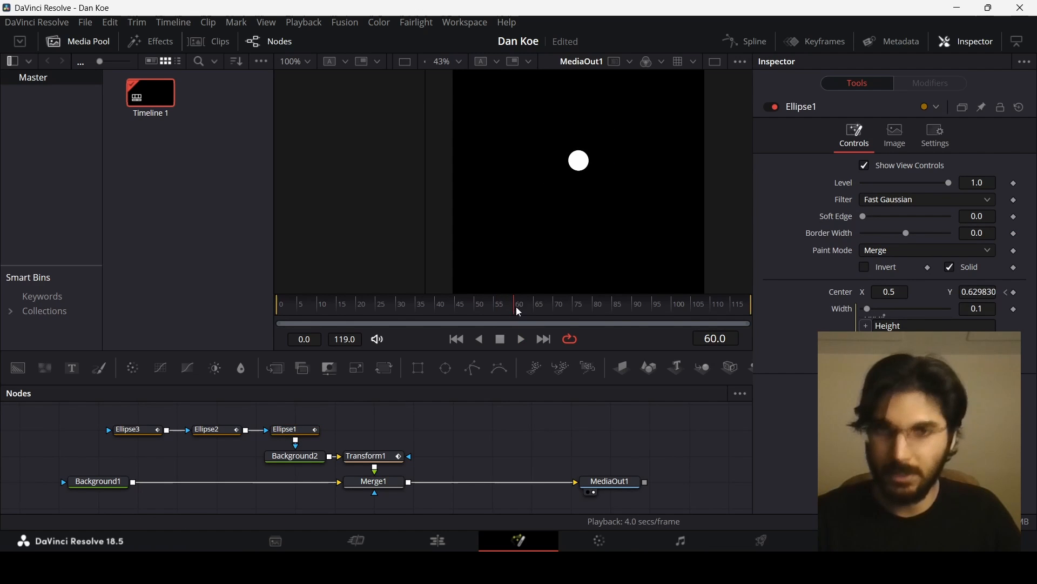
click(295, 430)
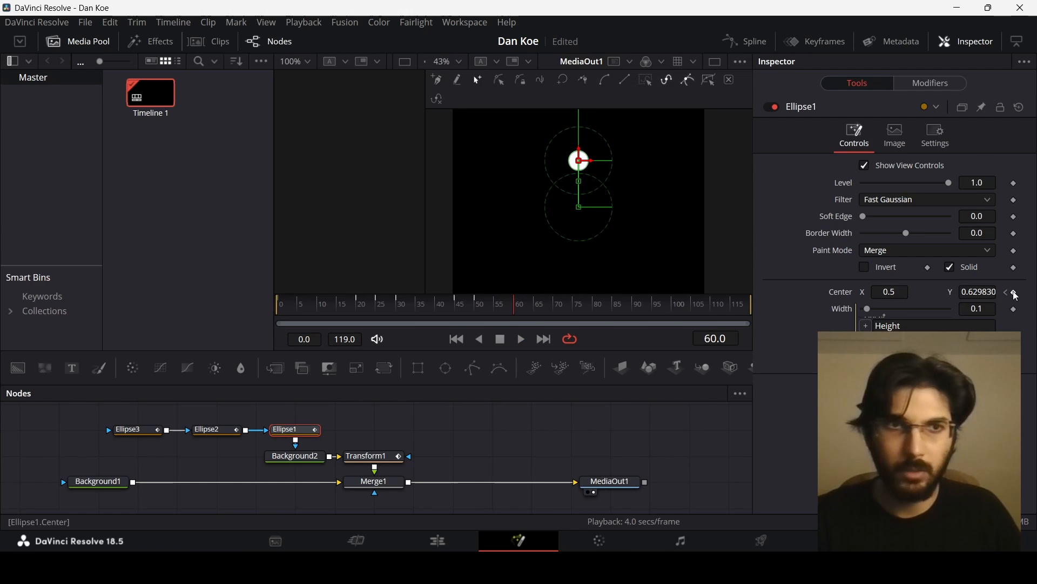
click(218, 430)
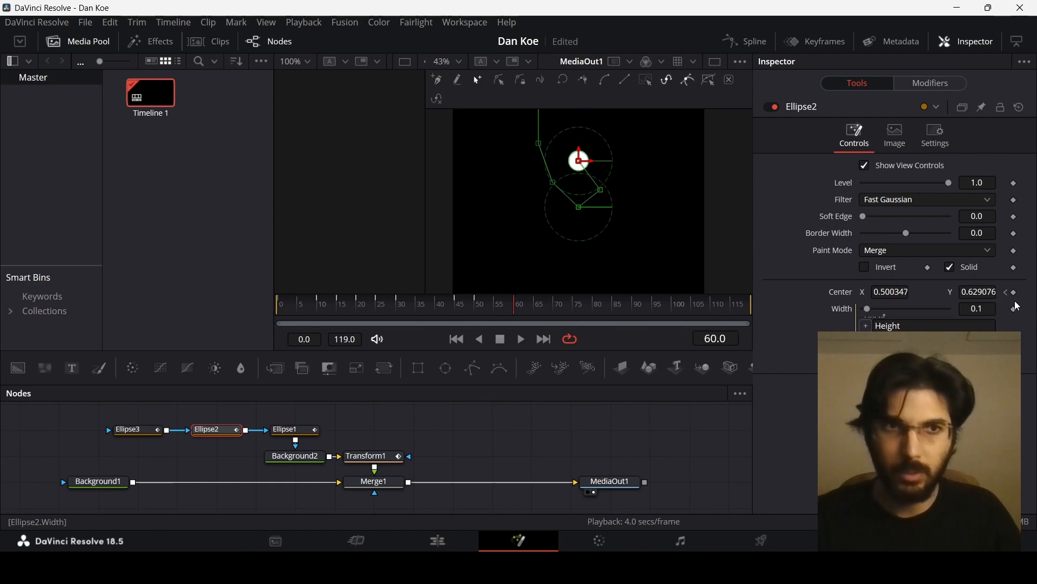
click(125, 430)
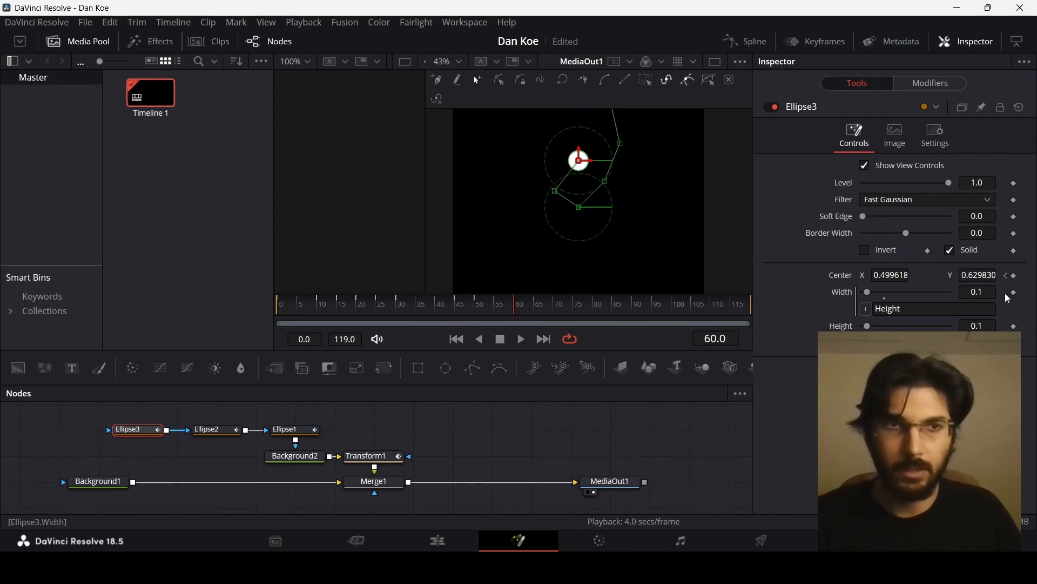
click(1008, 276)
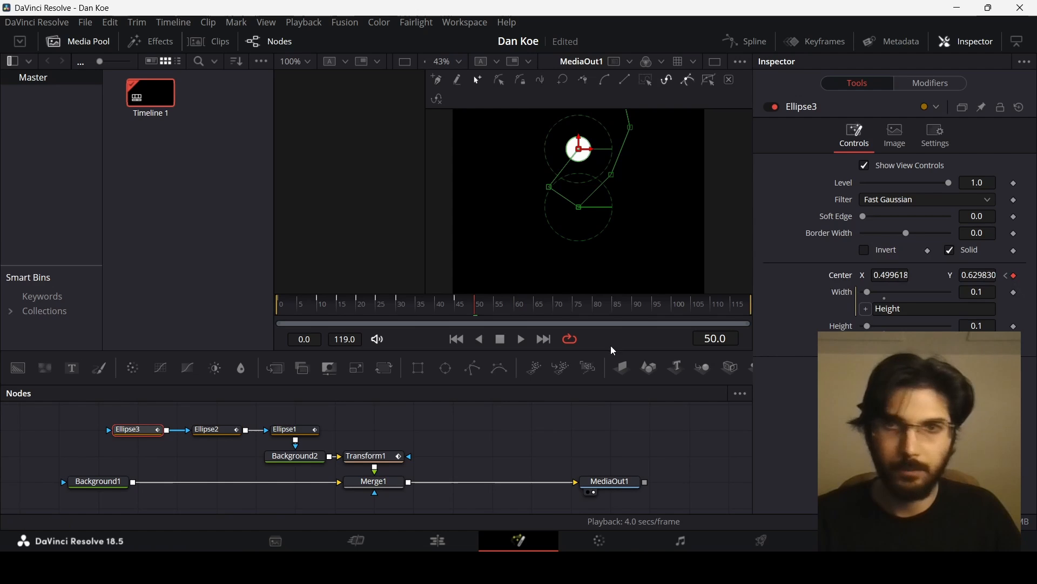
- At frame 70, drop the dots into a vertical column: Ellipse1 at the bottom, Ellipse2 in the middle, Ellipse3 on top
drag(478, 306, 516, 312)
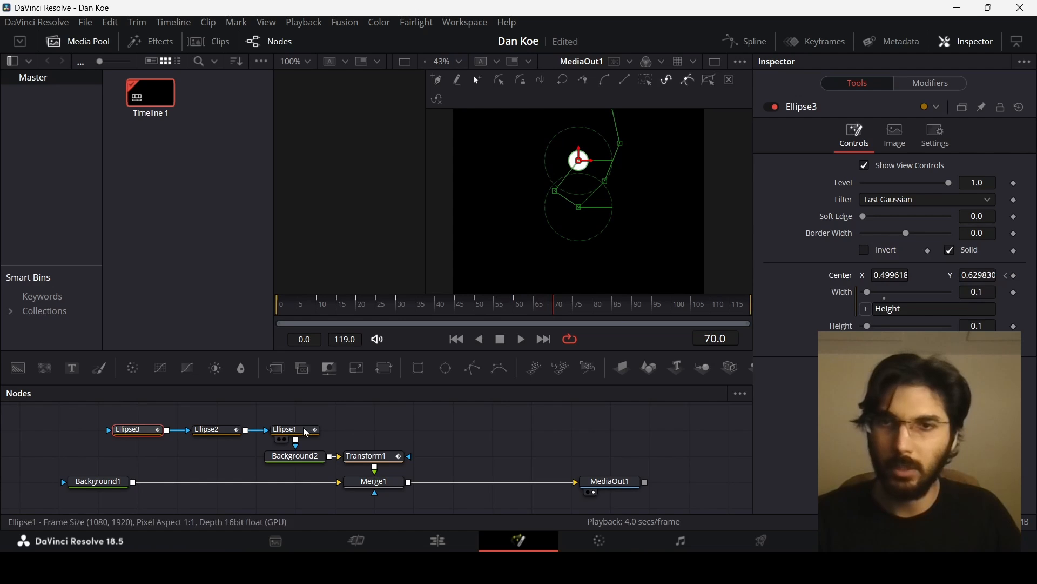
click(286, 429)
drag(578, 198, 580, 254)
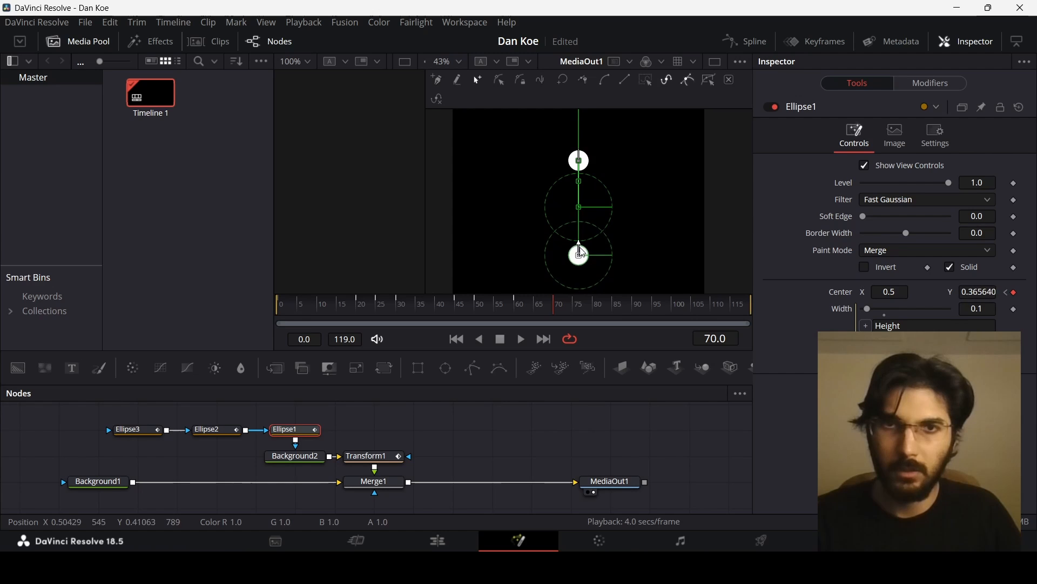
click(221, 432)
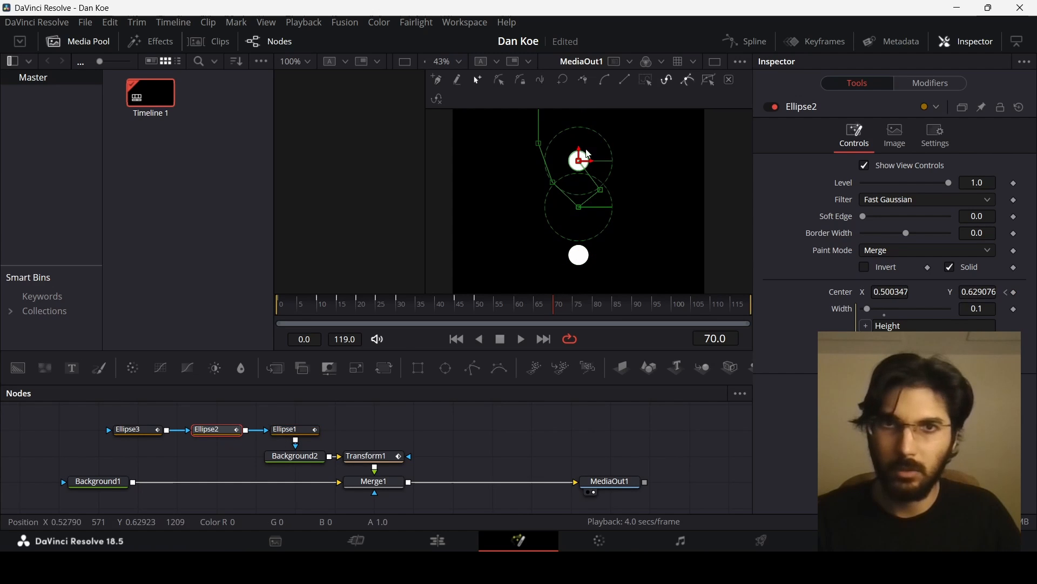
drag(581, 156, 583, 223)
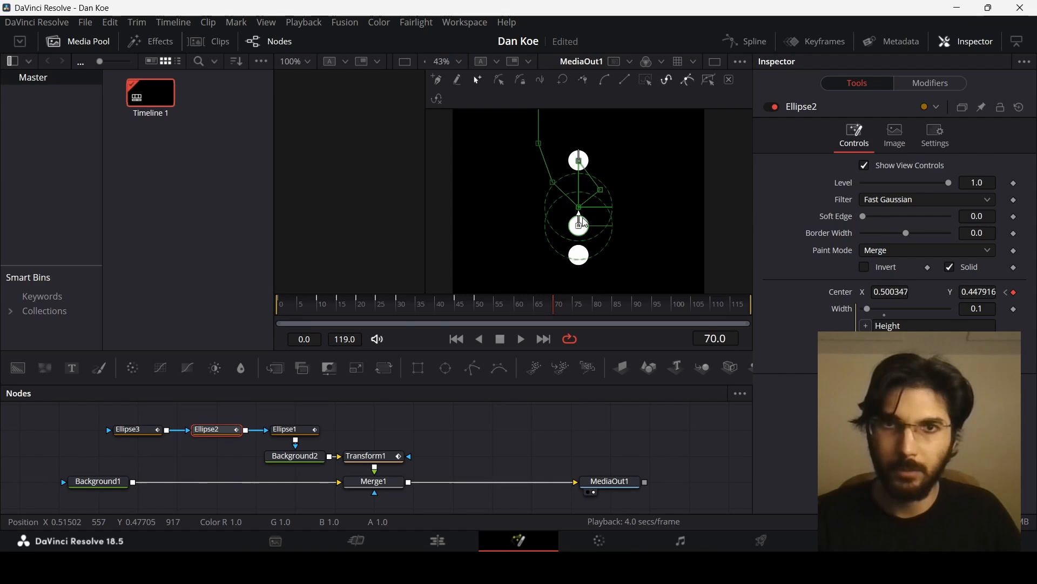
click(148, 434)
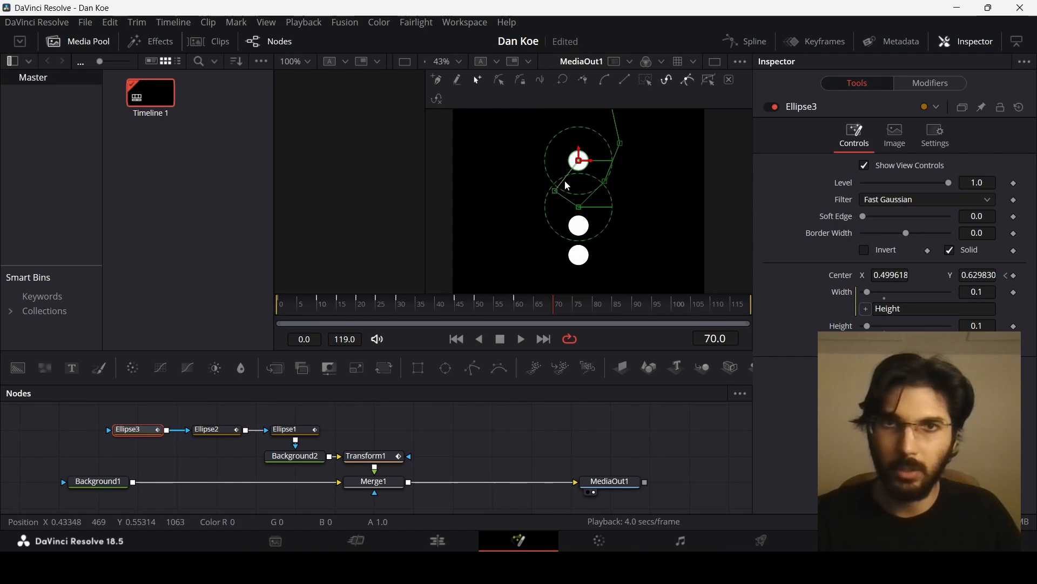
drag(579, 160, 579, 195)
click(524, 468)
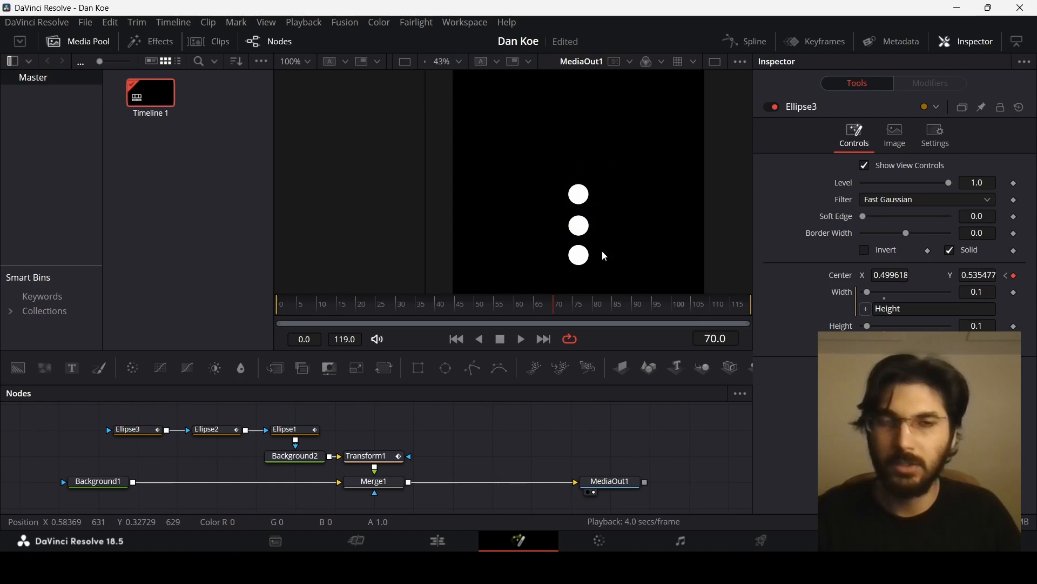
- Play back the animation to preview the dots arranging into the vertical column
scroll(585, 211, down, 2)
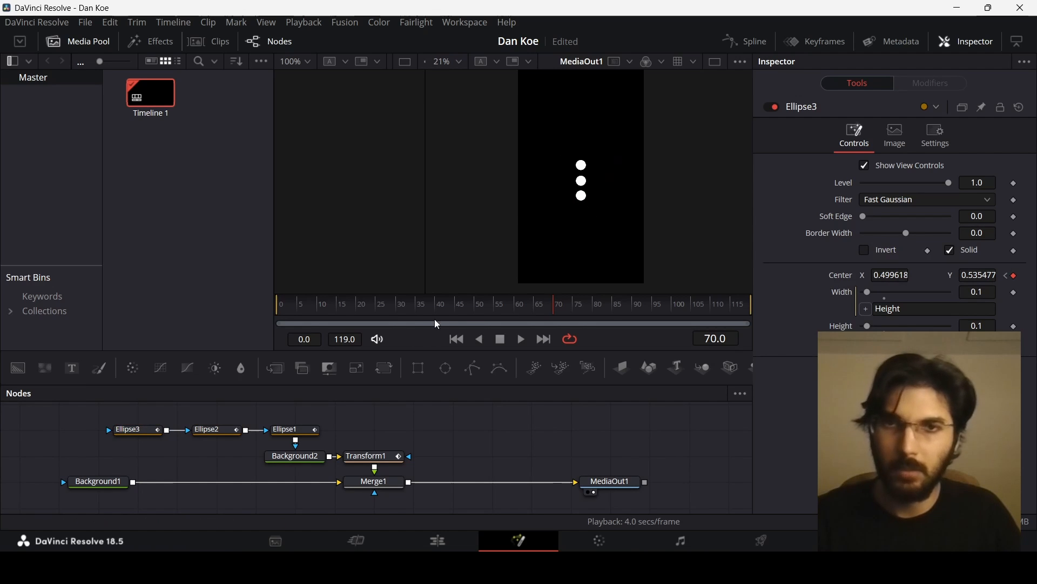
click(289, 308)
key(space)
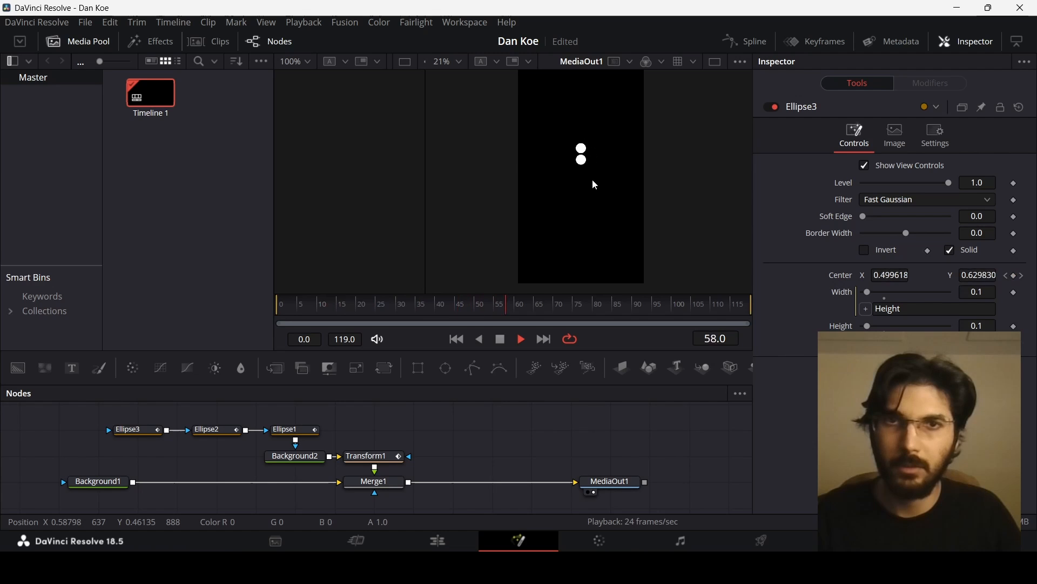
scroll(592, 180, up, 2)
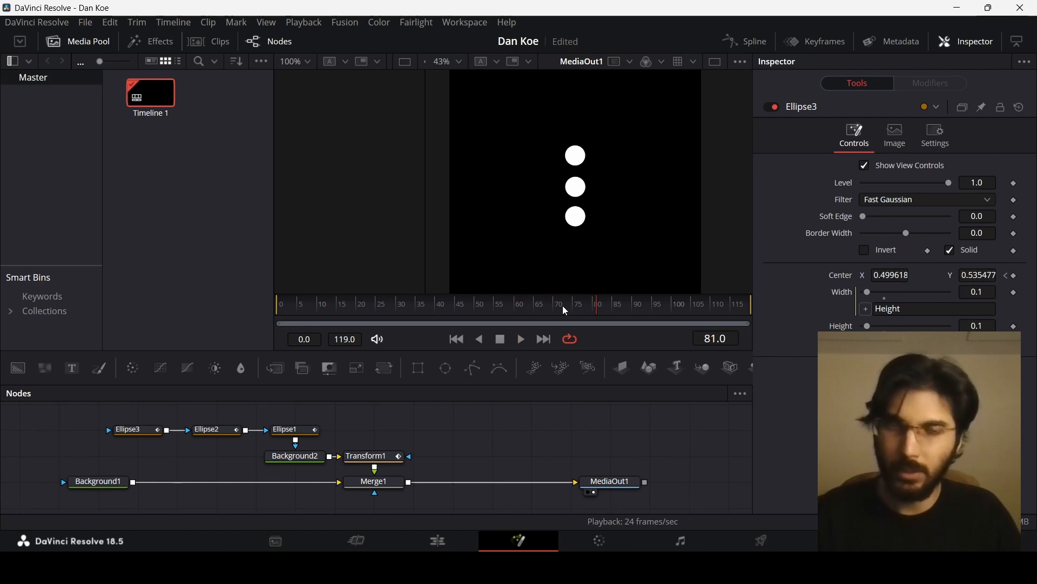
- Open the Spline editor, show all three ellipses' curves, and smooth their early center keyframes
click(748, 41)
click(385, 428)
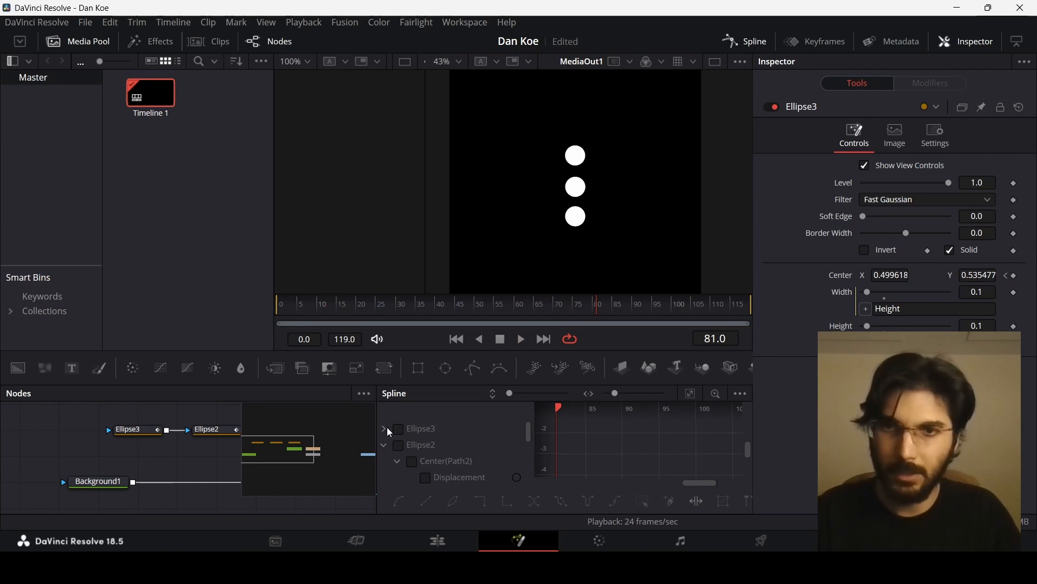
click(385, 445)
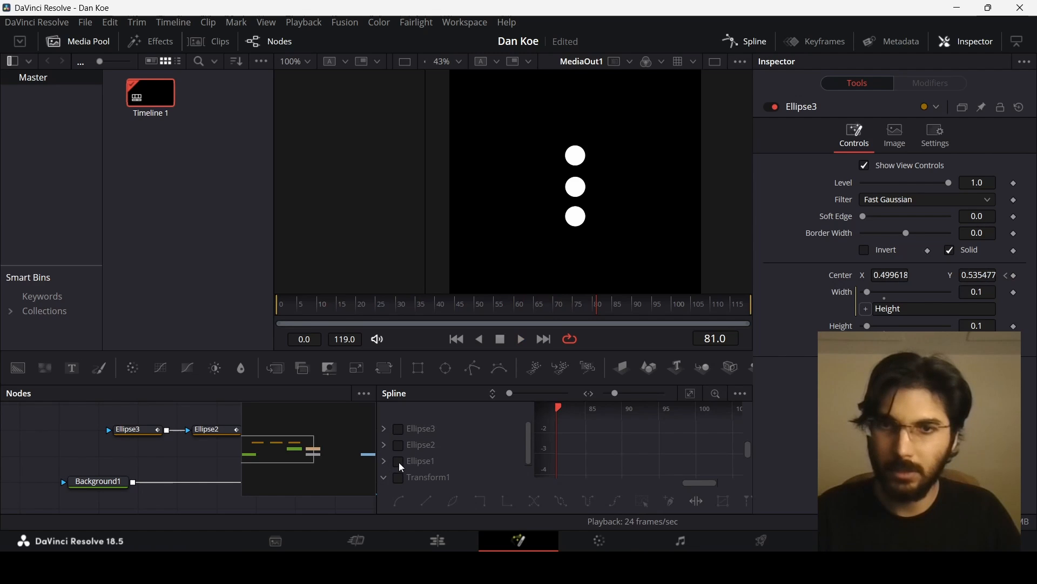
click(398, 462)
click(400, 444)
click(401, 428)
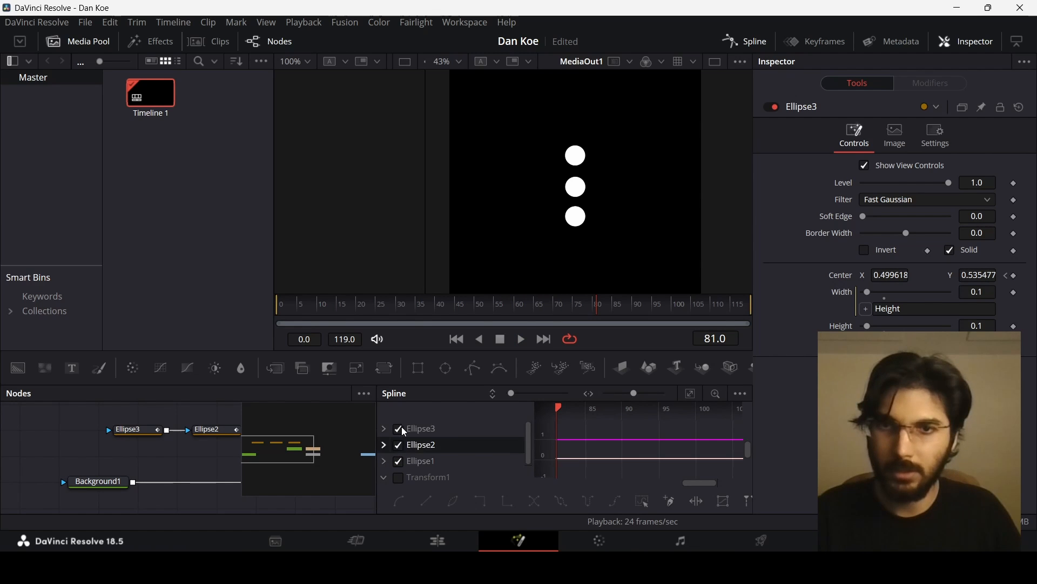
click(690, 400)
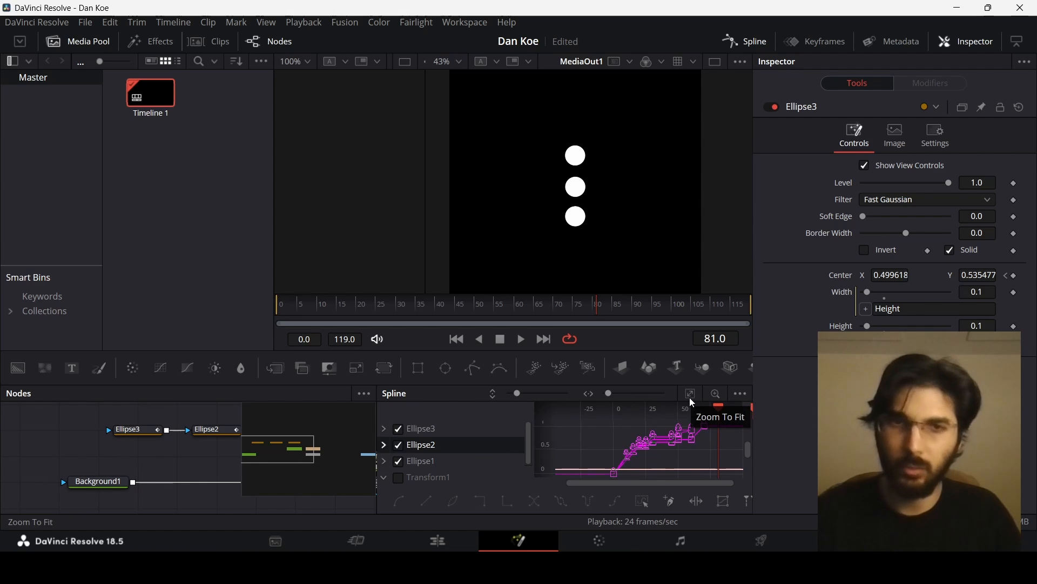
scroll(654, 454, down, 2)
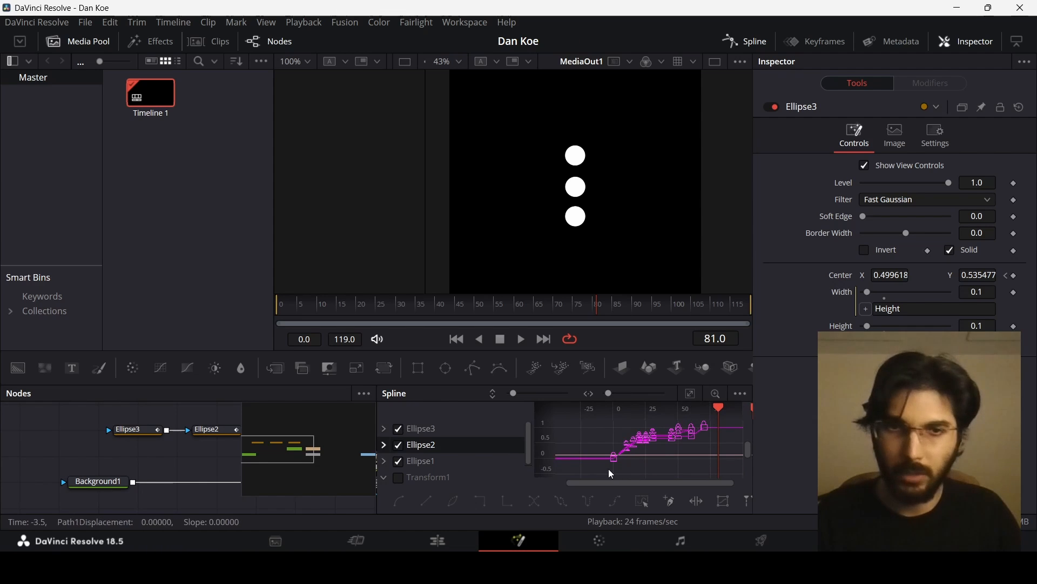
click(669, 443)
scroll(669, 443, up, 2)
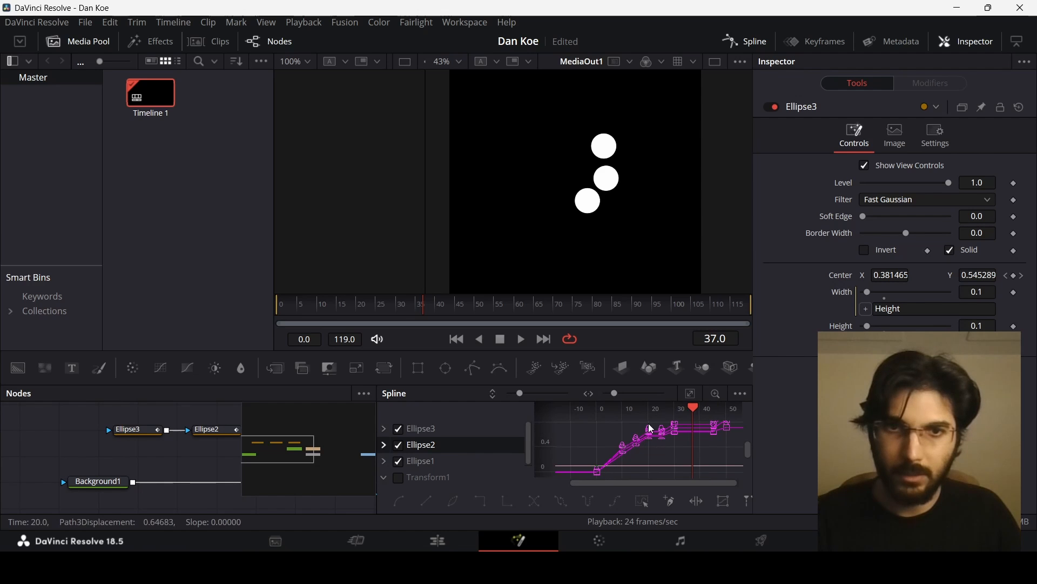
drag(571, 421, 655, 482)
- Scrub and play the opening frames to preview the eased drop-in motion
click(352, 313)
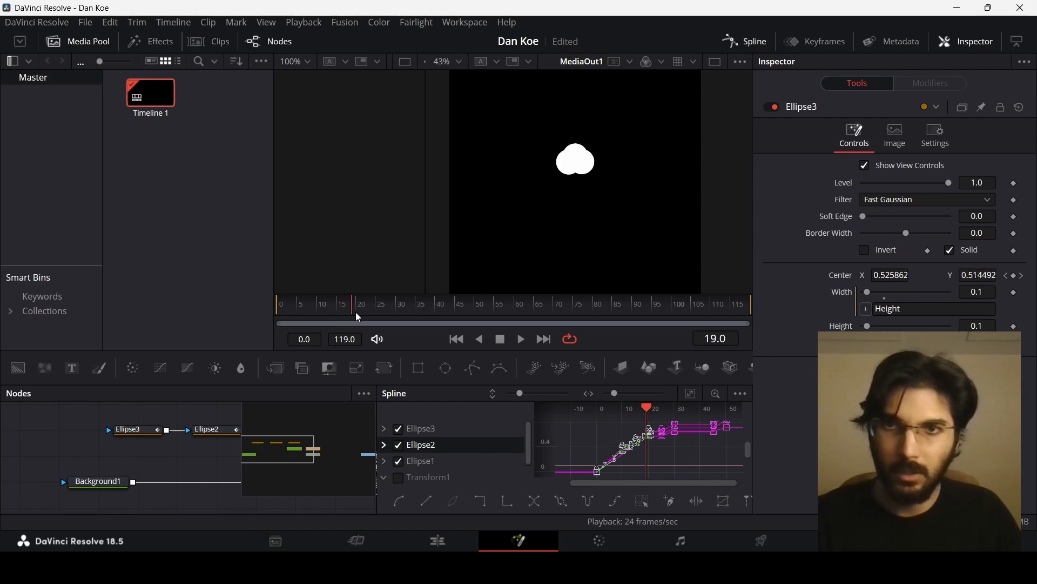
click(359, 312)
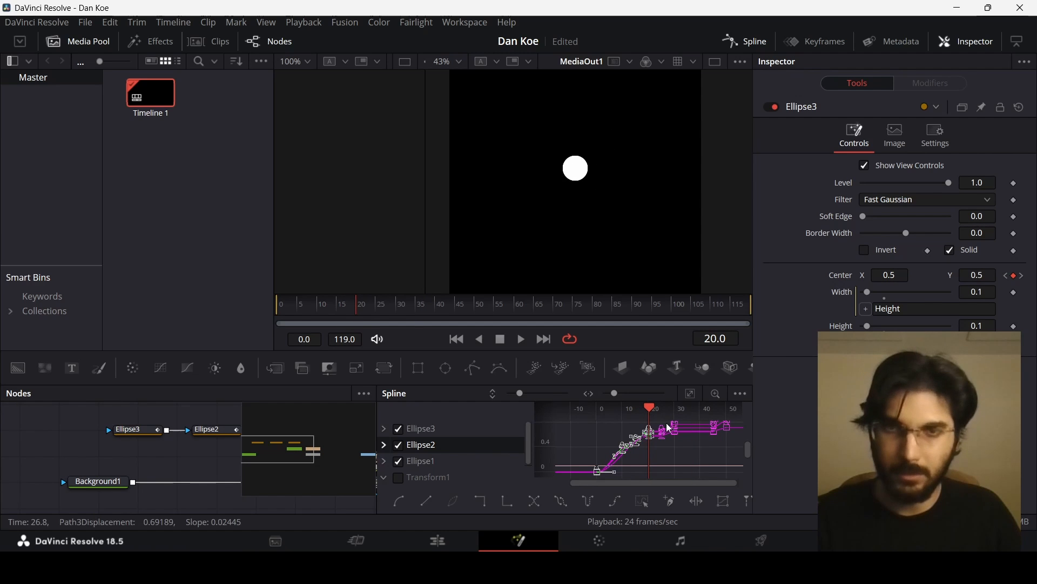
scroll(611, 248, up, 2)
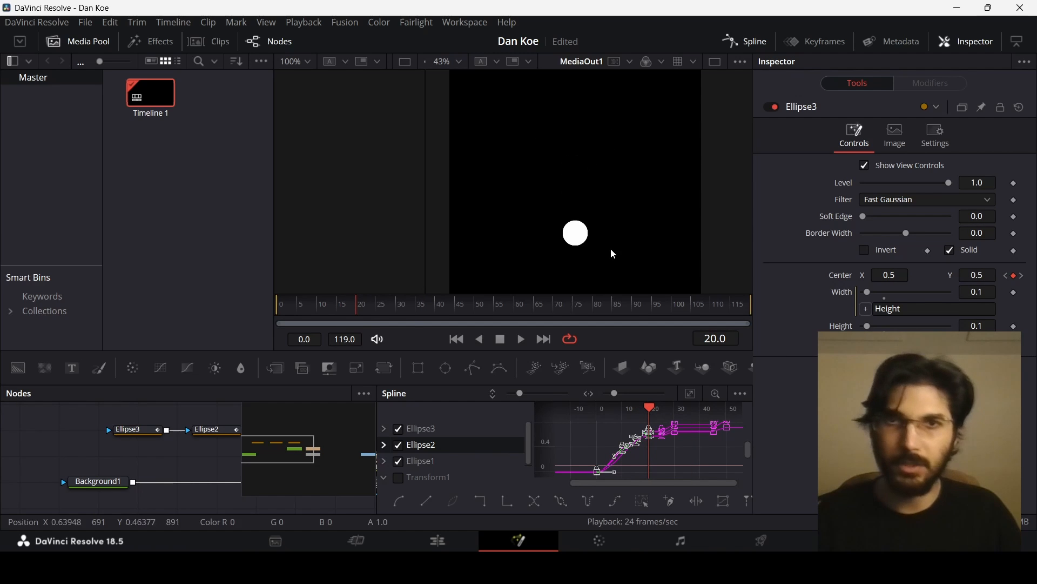
scroll(581, 220, down, 2)
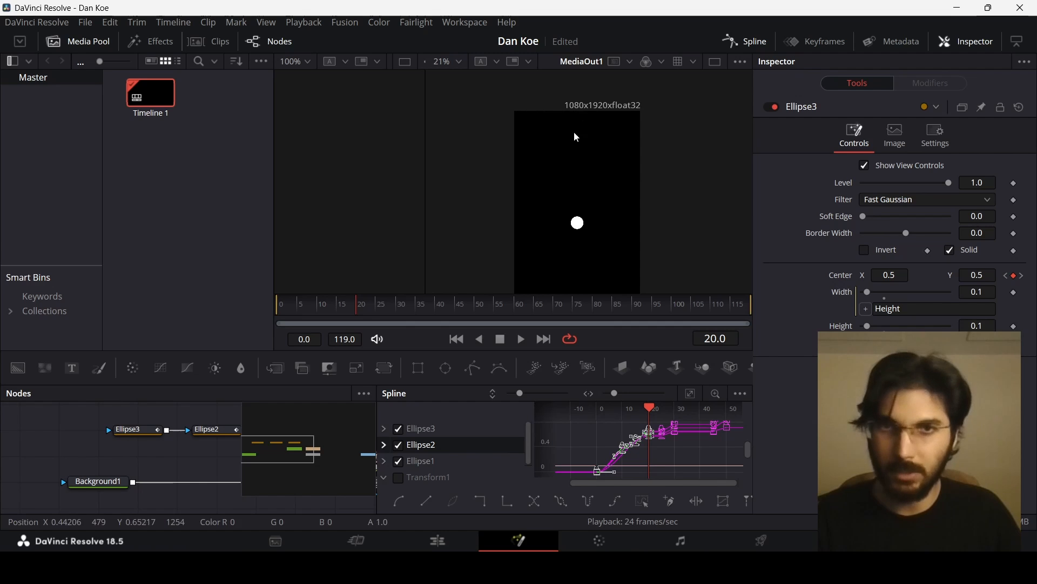
key(Home)
key(space)
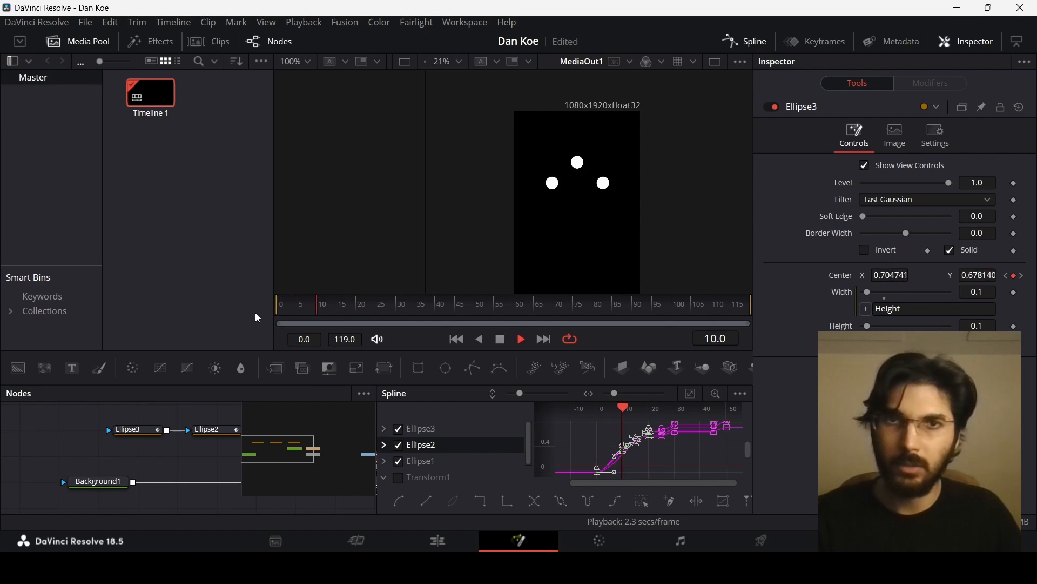
scroll(659, 439, up, 6)
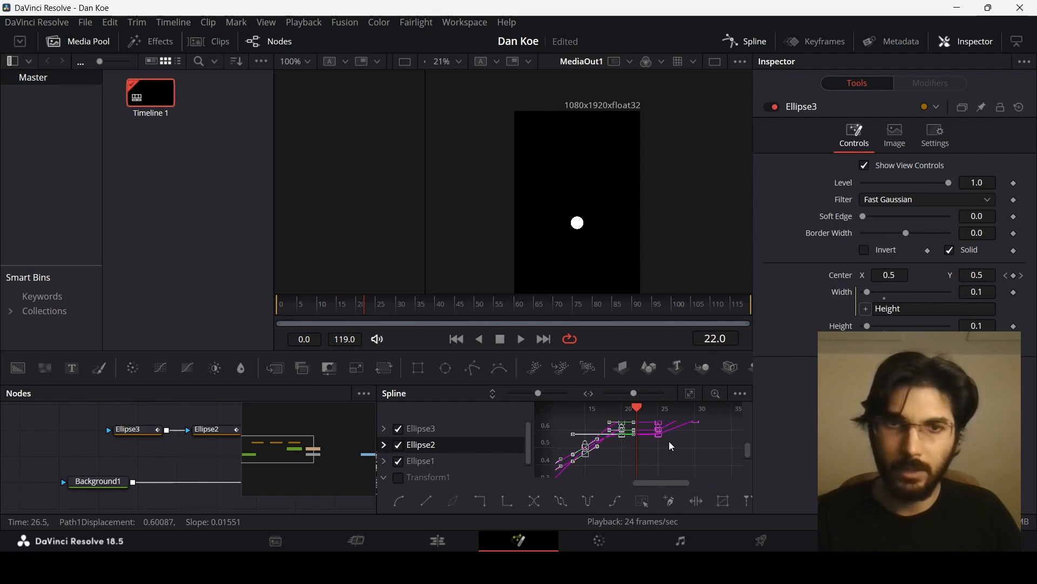
- Smooth the ellipses' center keyframes around frames 20 to 30 and play back the result
drag(618, 474, 701, 421)
drag(367, 309, 397, 313)
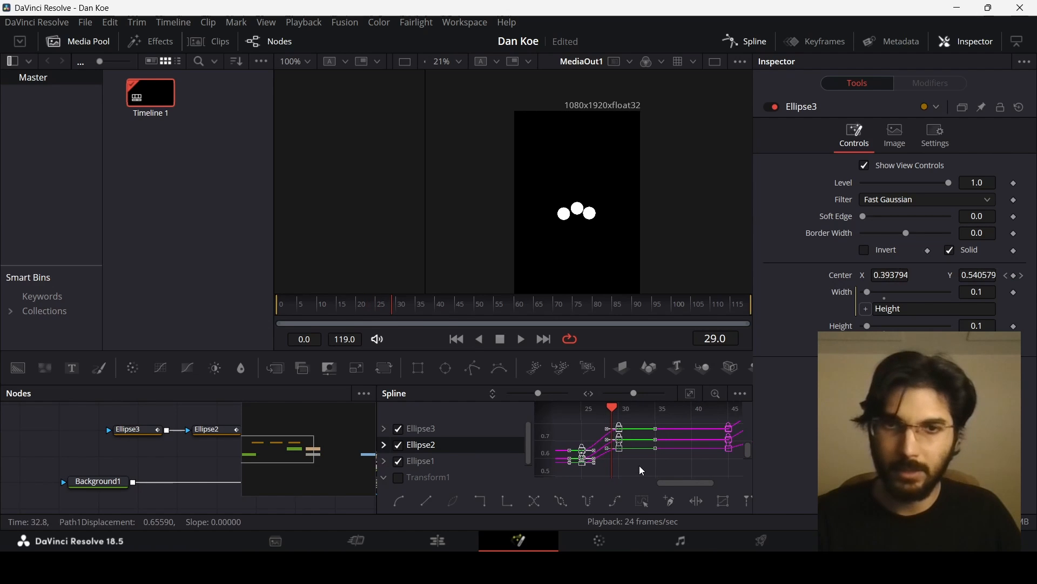
scroll(642, 468, down, 5)
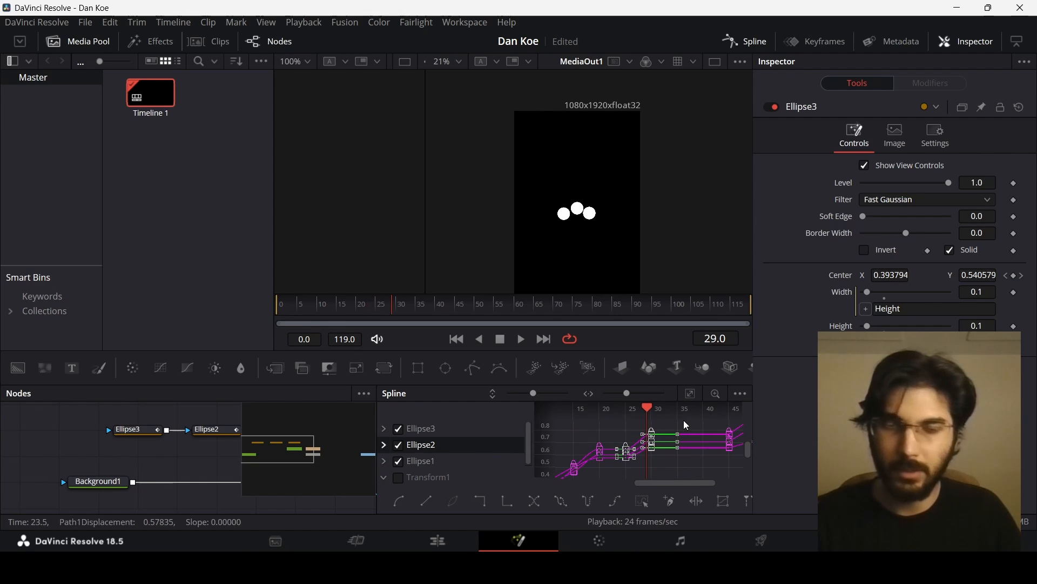
click(353, 310)
key(space)
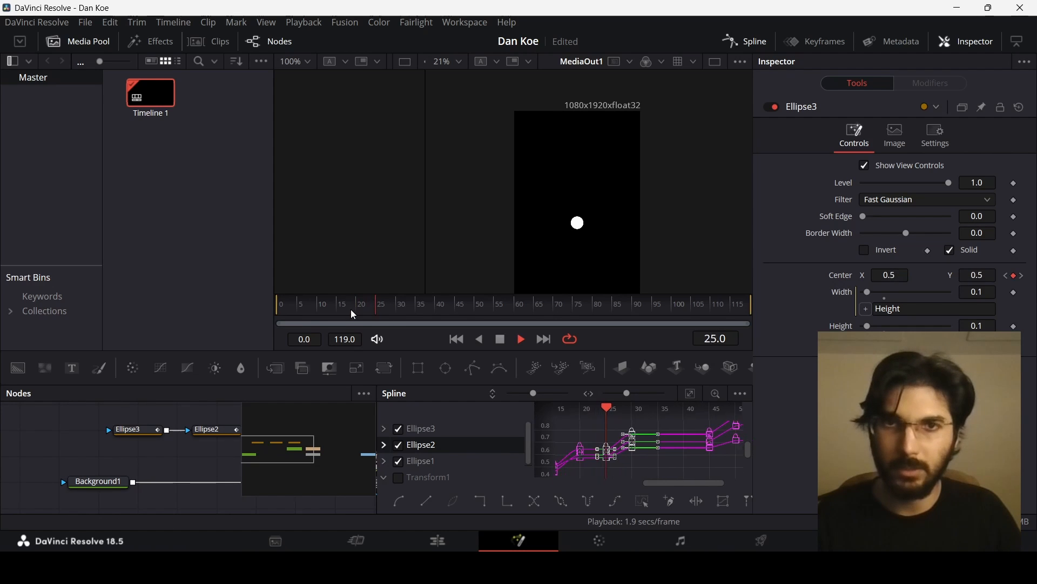
key(space)
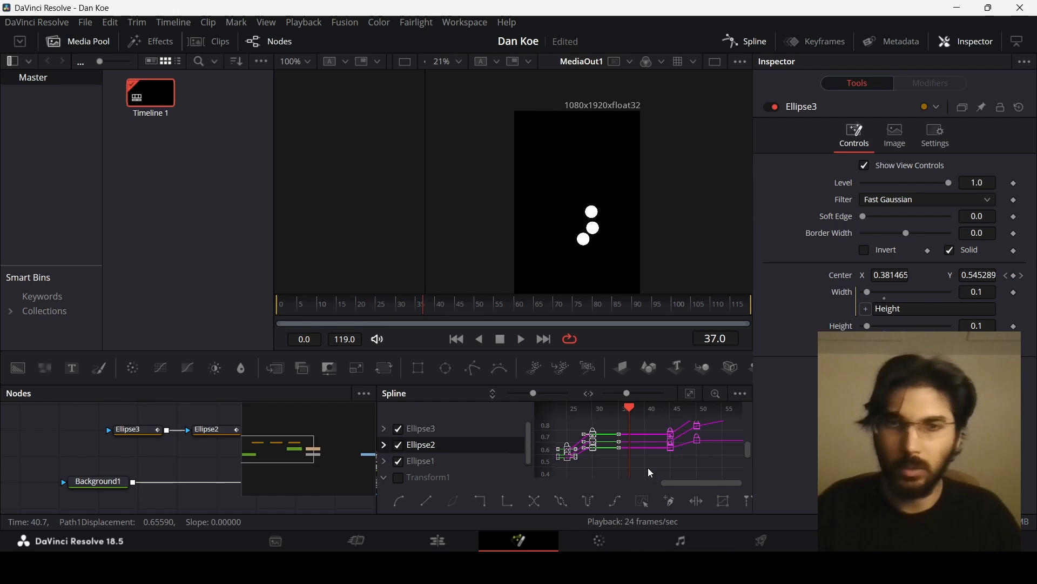
- Smooth the ellipses' center keyframes around frames 40 to 55 and preview the motion
drag(648, 468, 592, 474)
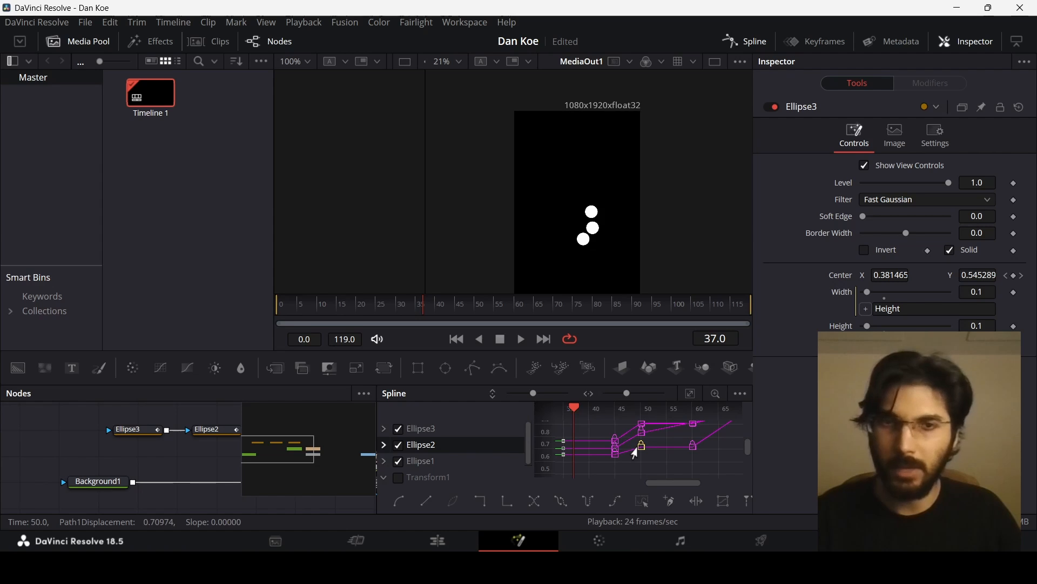
drag(425, 306, 456, 315)
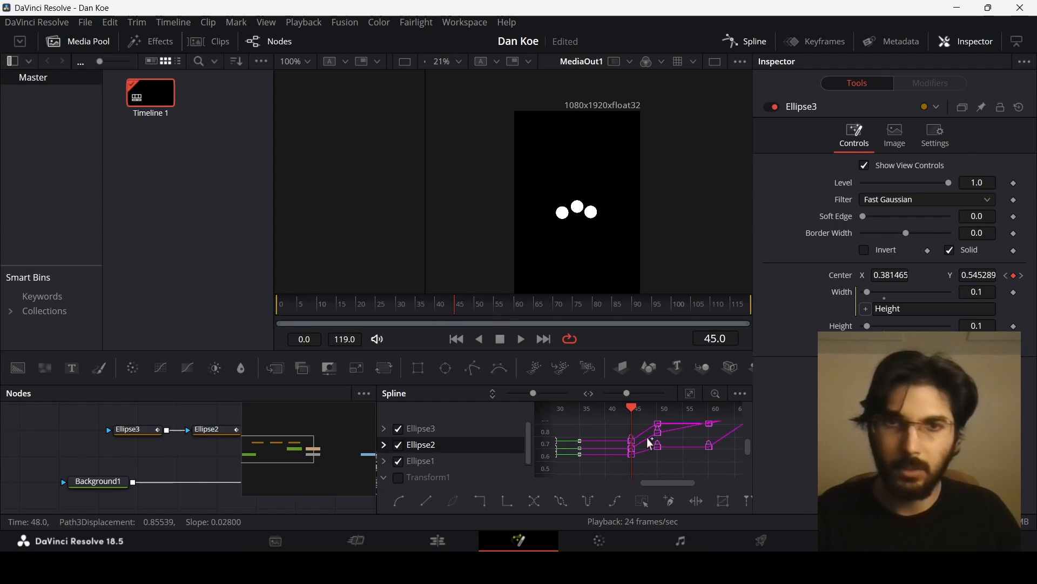
drag(622, 474, 687, 409)
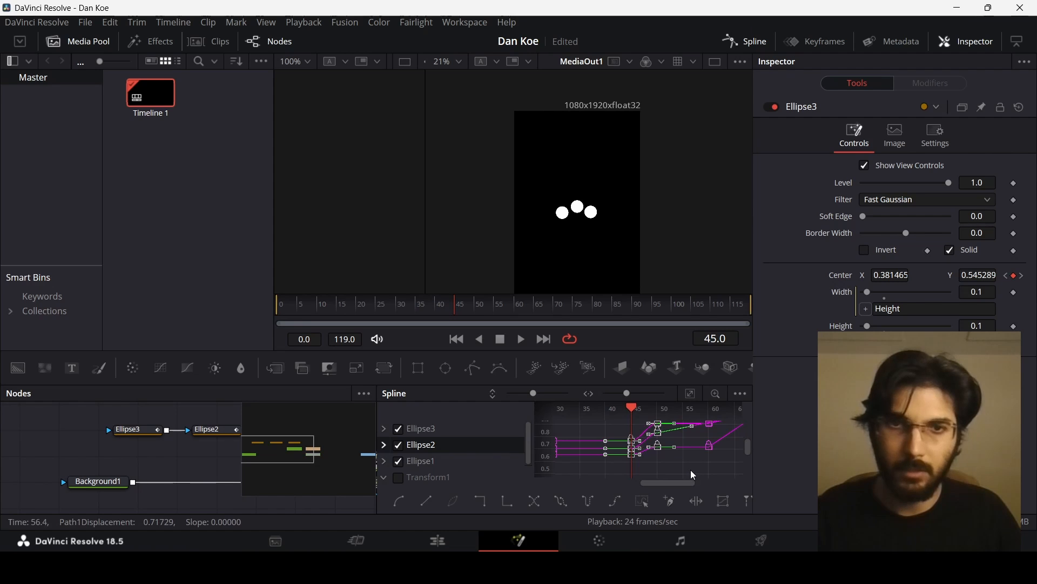
click(409, 307)
key(space)
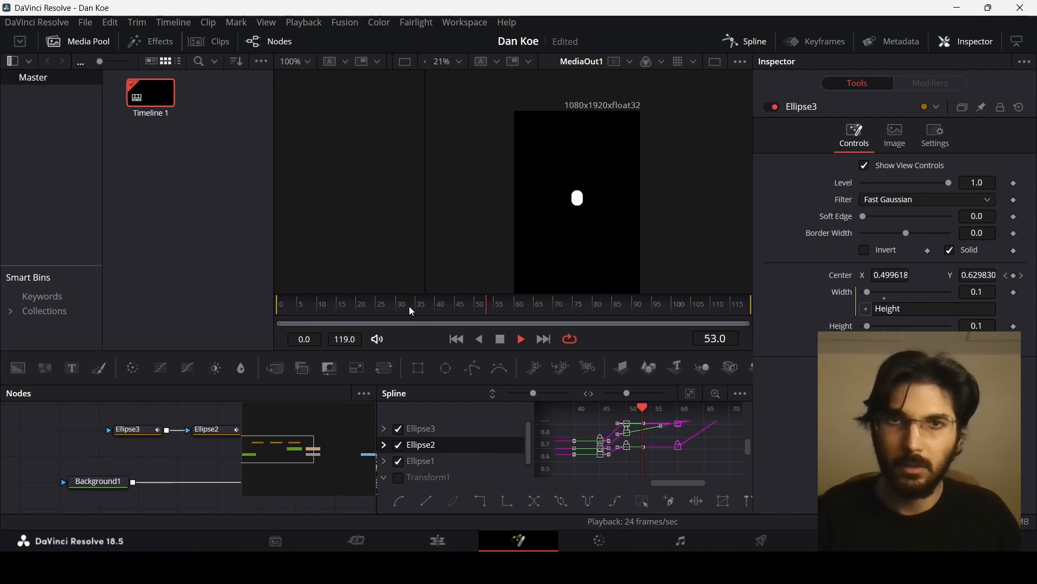
- Ease the center keyframes around frames 60 to 70 and play the animation from the start
scroll(660, 447, down, 4)
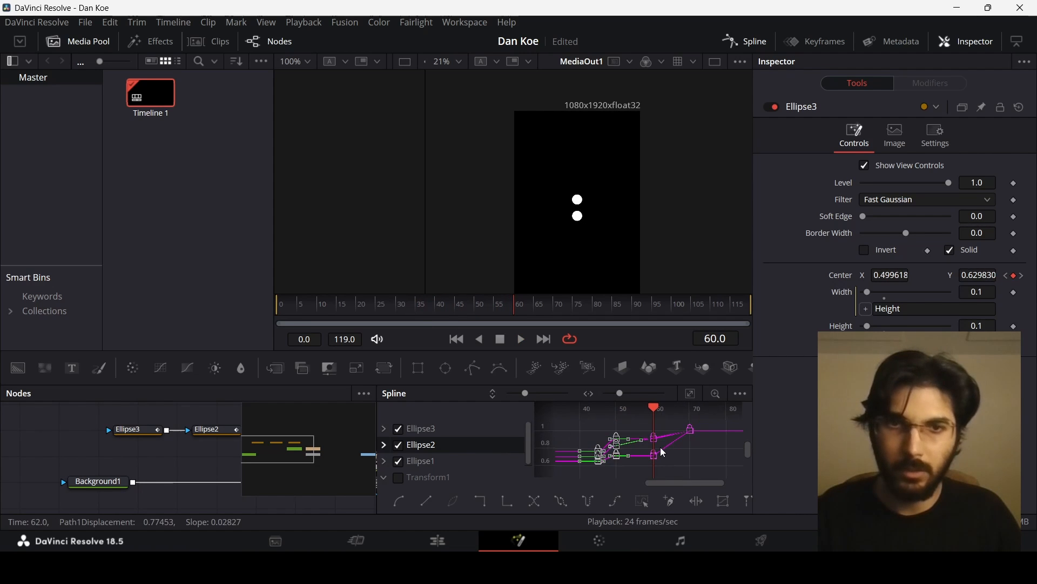
drag(653, 459, 709, 421)
key(f)
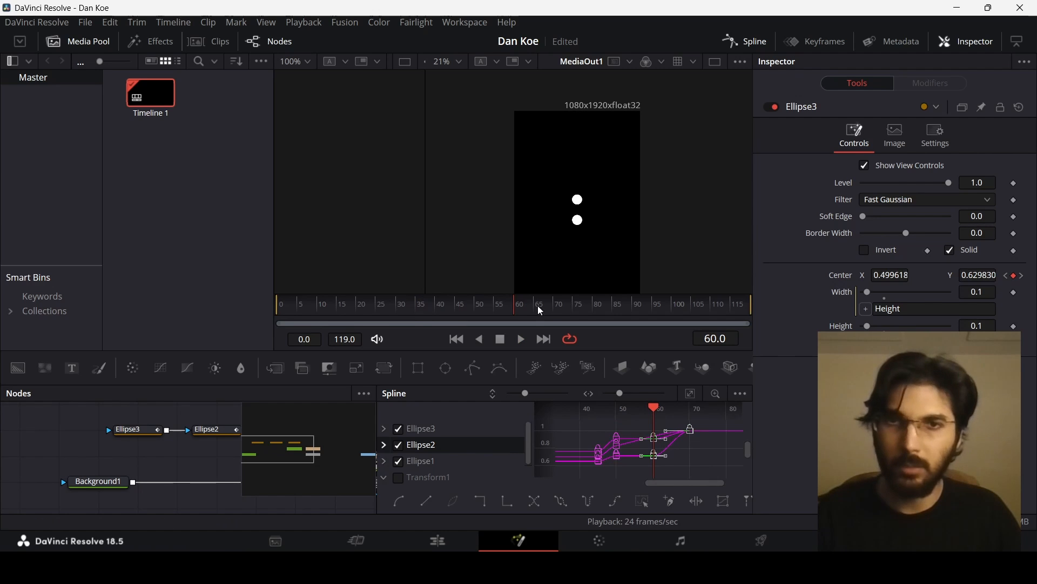
drag(512, 303, 568, 304)
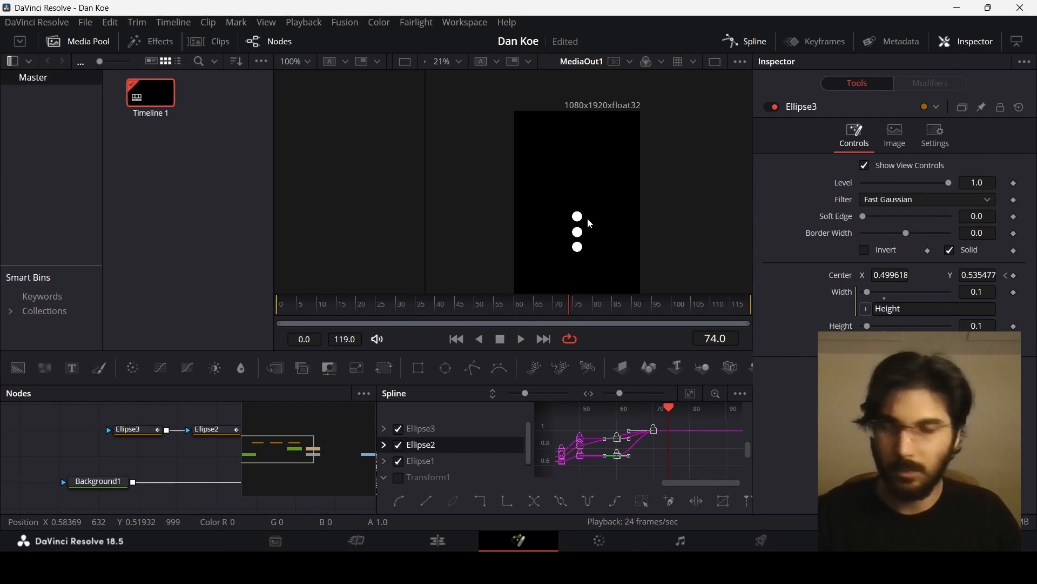
scroll(590, 219, down, 2)
scroll(594, 204, up, 1)
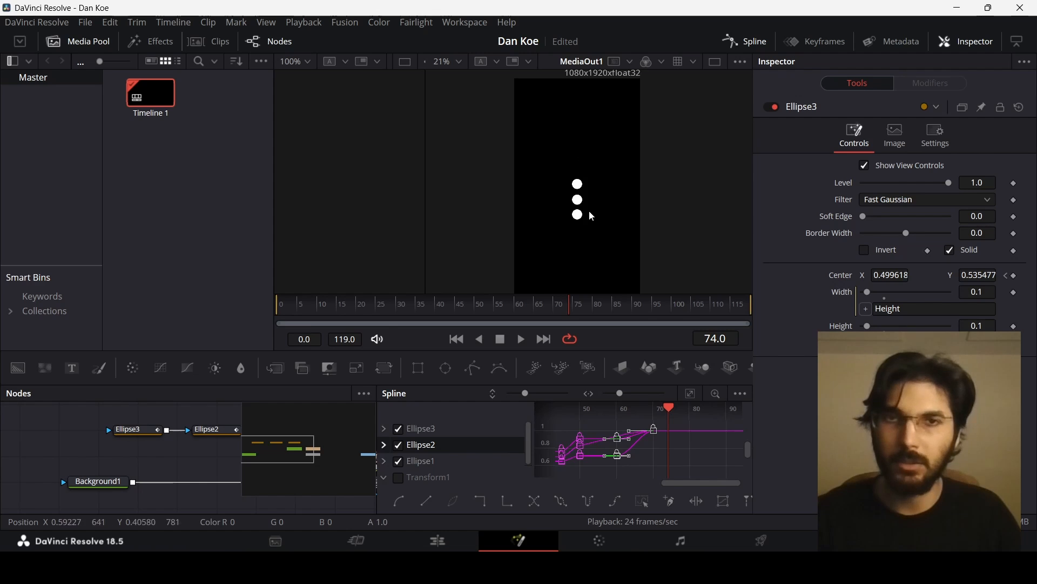
click(273, 305)
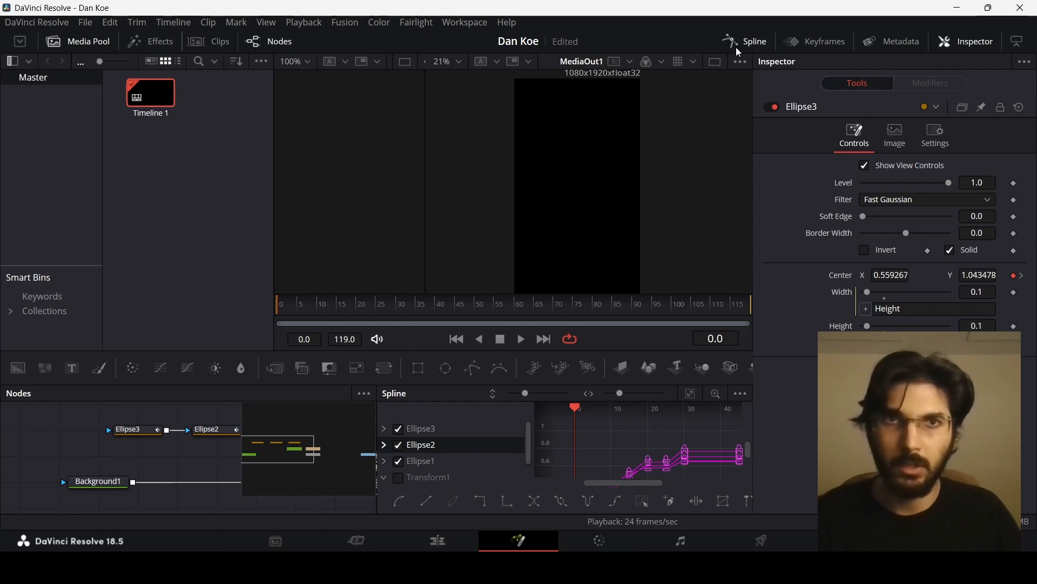
key(space)
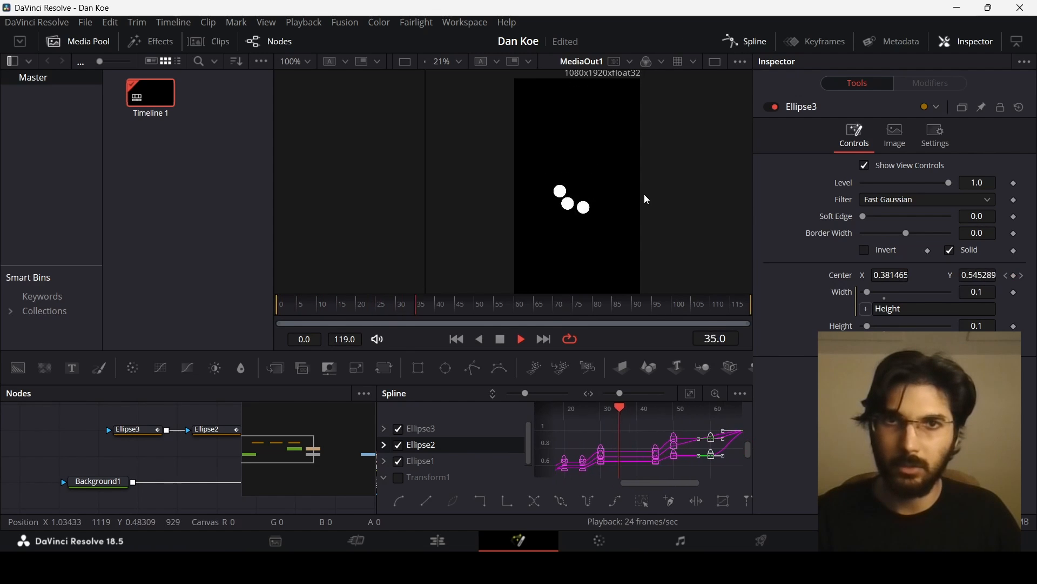
key(space)
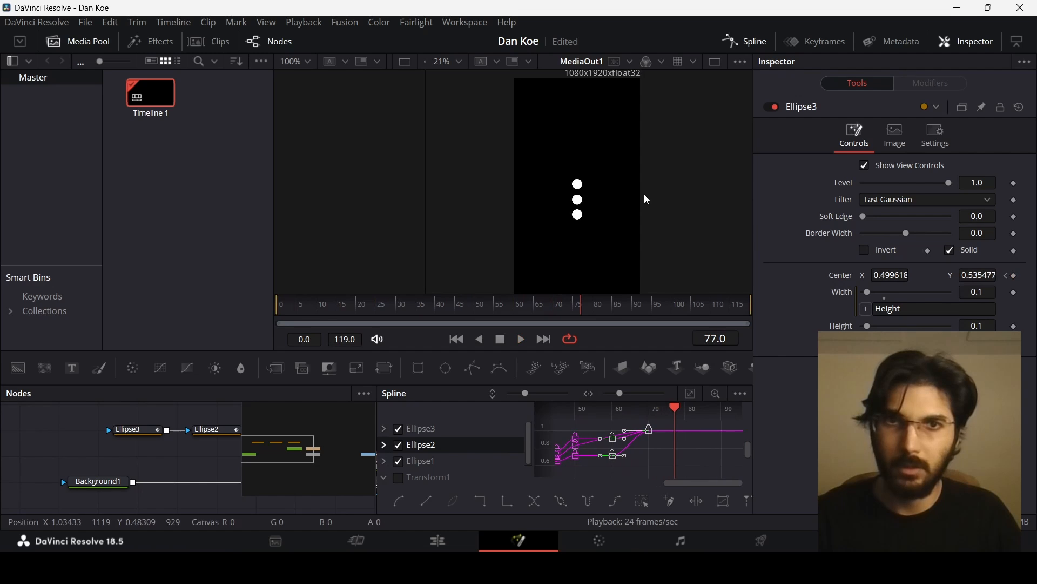
- Show only Transform1's curves, smooth its size keyframes, then close the Spline editor and return to frame 0
click(398, 428)
click(397, 445)
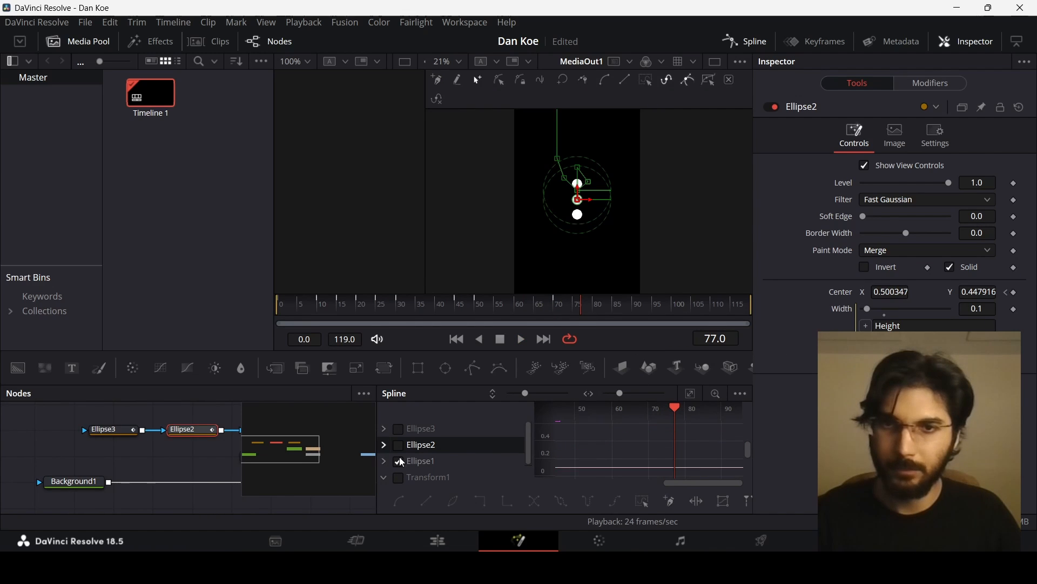
click(398, 461)
click(432, 477)
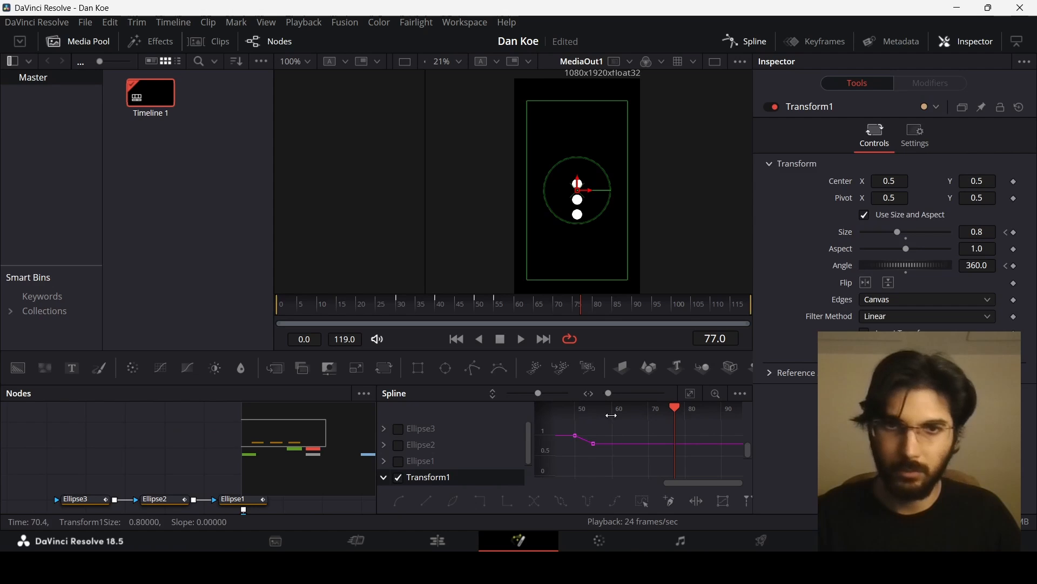
drag(563, 475, 607, 434)
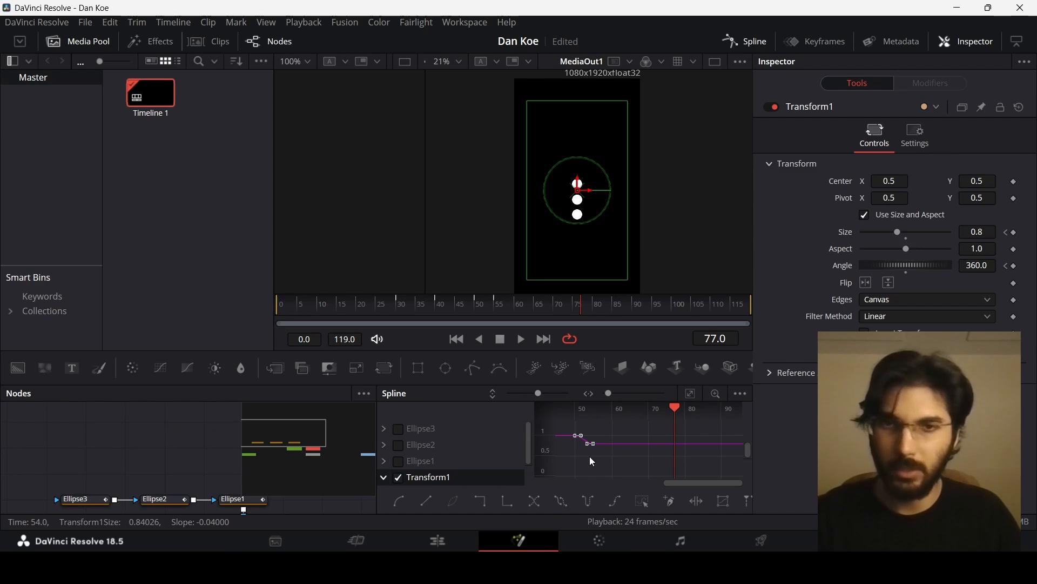
click(398, 478)
scroll(471, 469, down, 1)
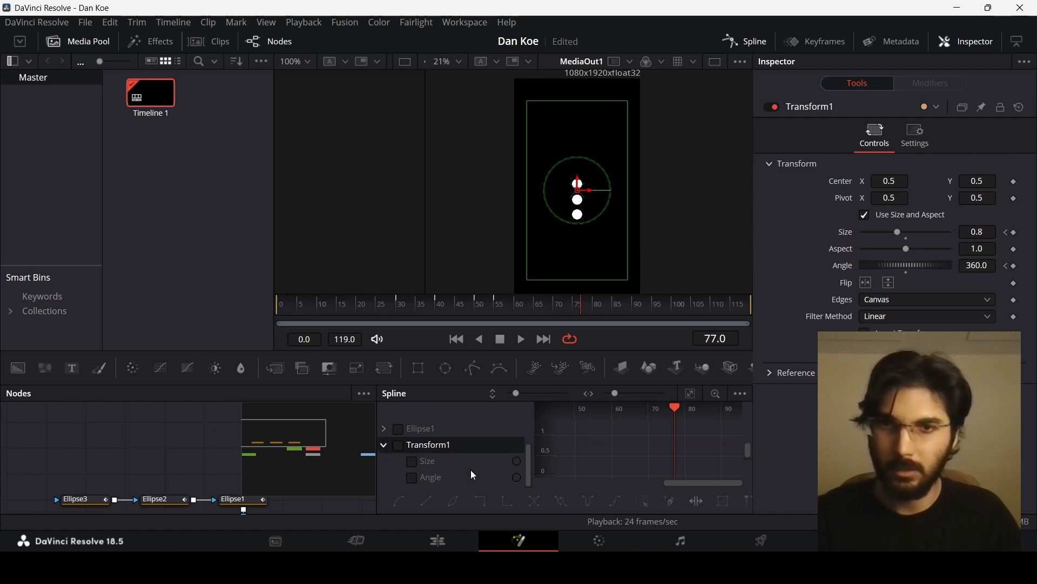
click(737, 41)
key(Home)
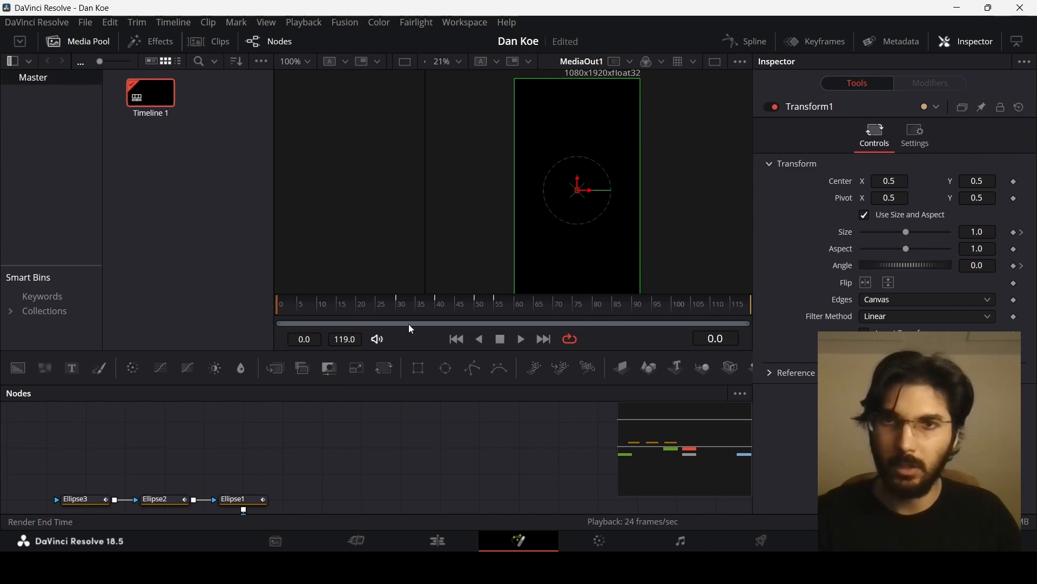
- Play back the full animation in the viewer to review the ellipse motion
scroll(566, 215, down, 2)
scroll(588, 198, up, 1)
scroll(585, 194, down, 1)
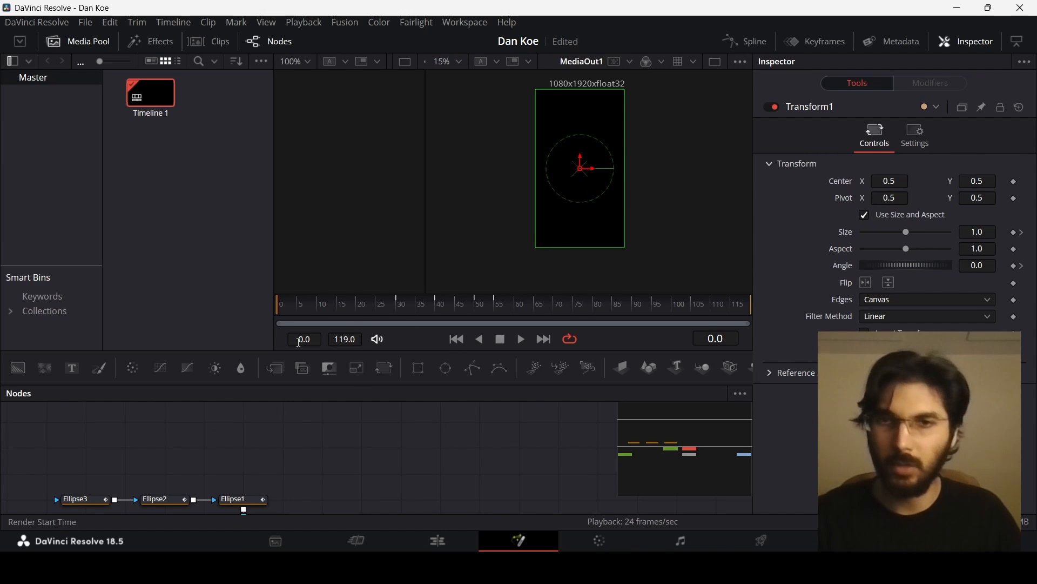
scroll(465, 434, down, 2)
drag(439, 439, 535, 459)
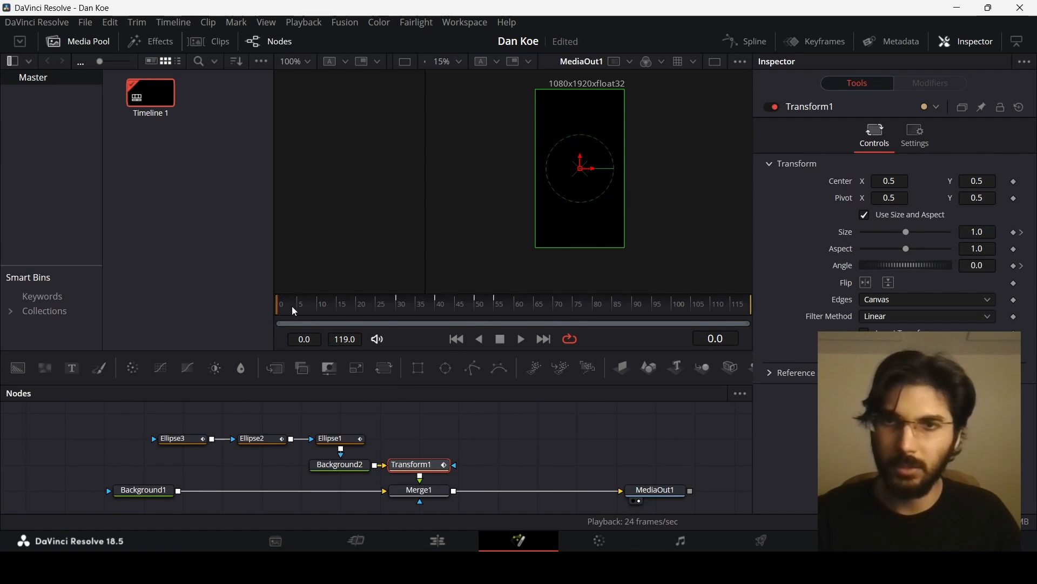
click(470, 436)
key(space)
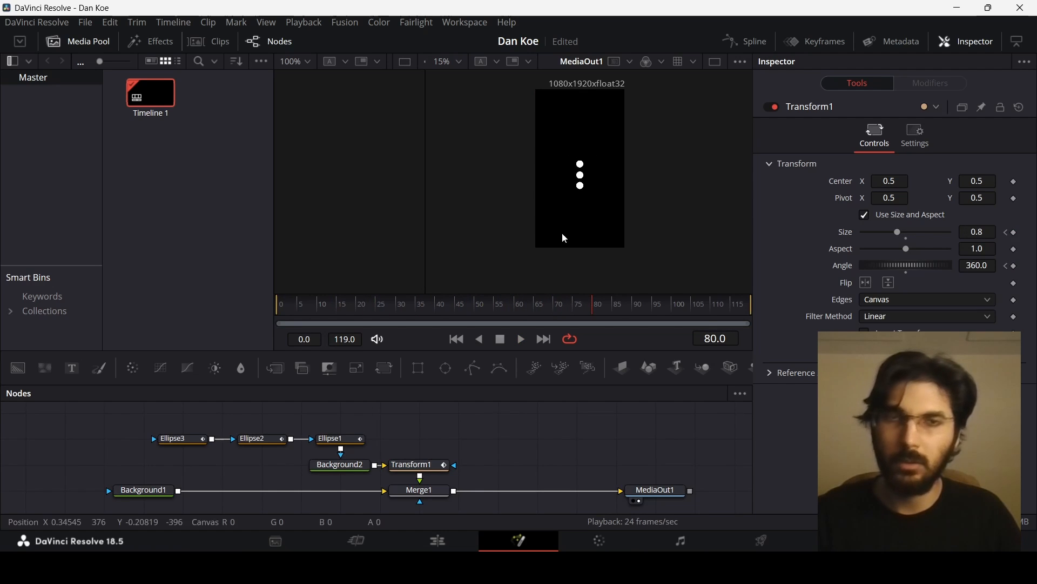
scroll(582, 183, up, 1)
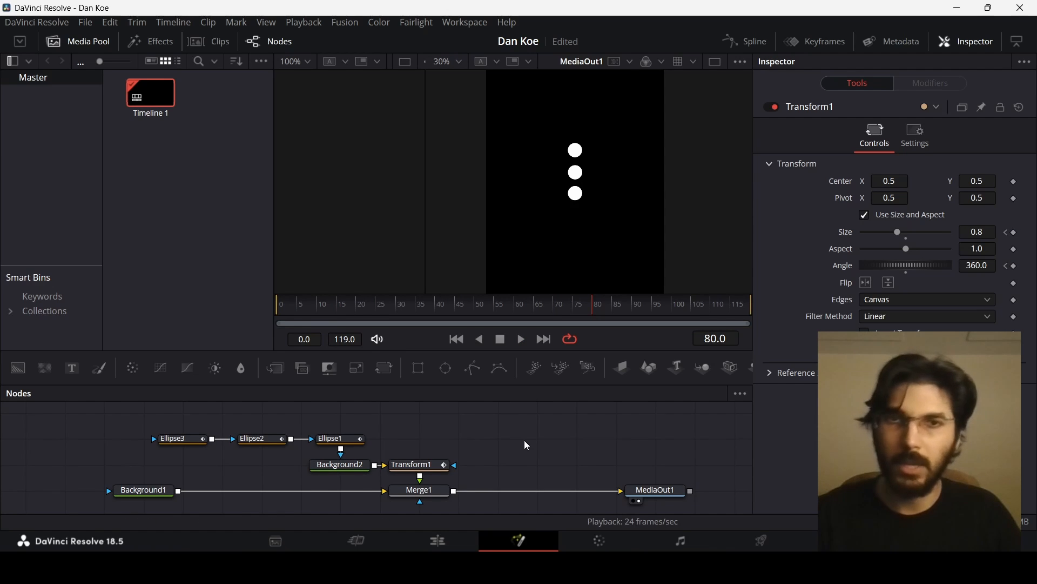
- Add a Soft Glow node after Merge1, before MediaOut1
click(436, 493)
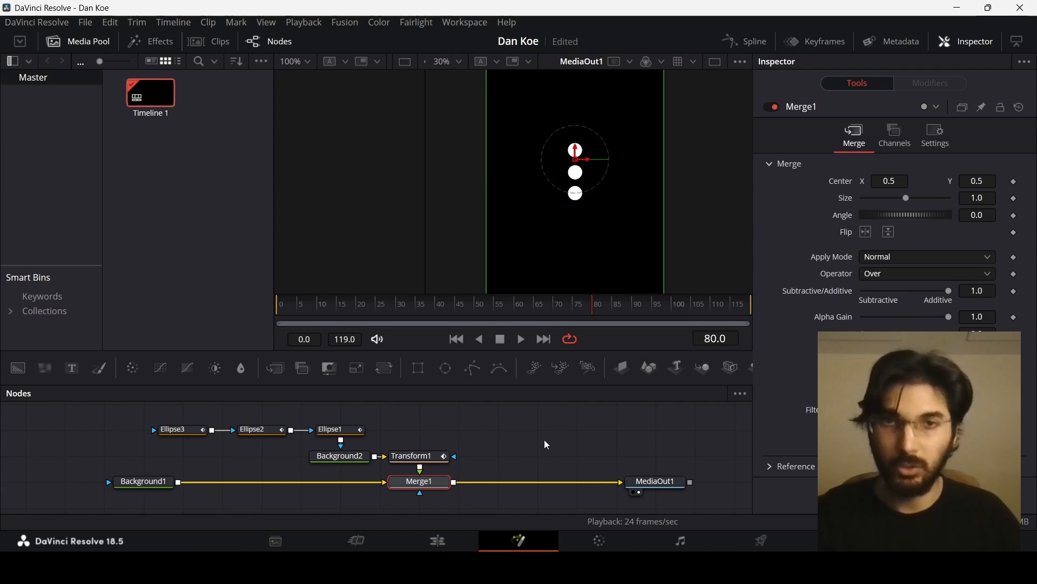
key(shift+space)
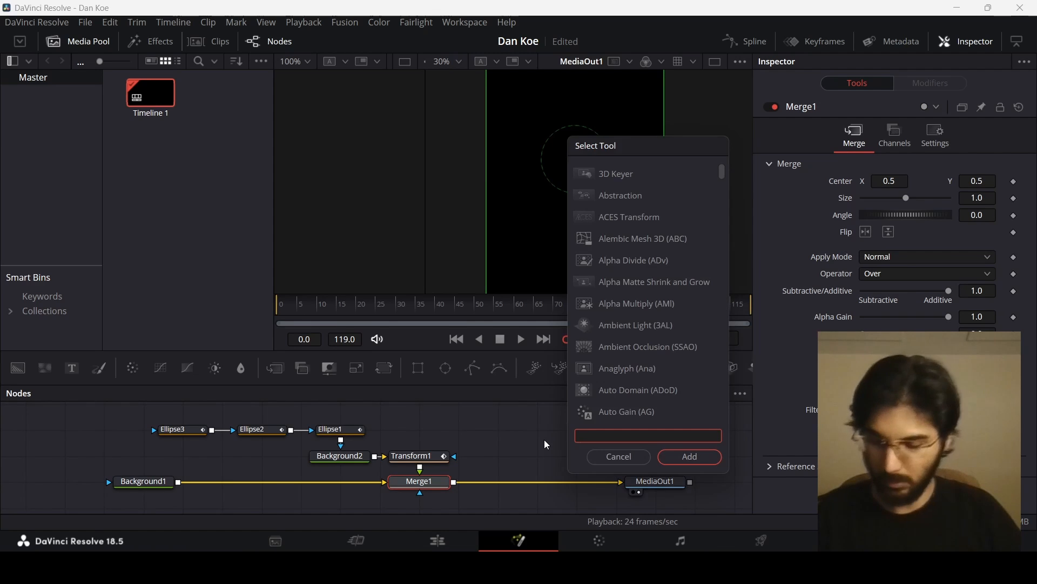
text(soft)
key(Return)
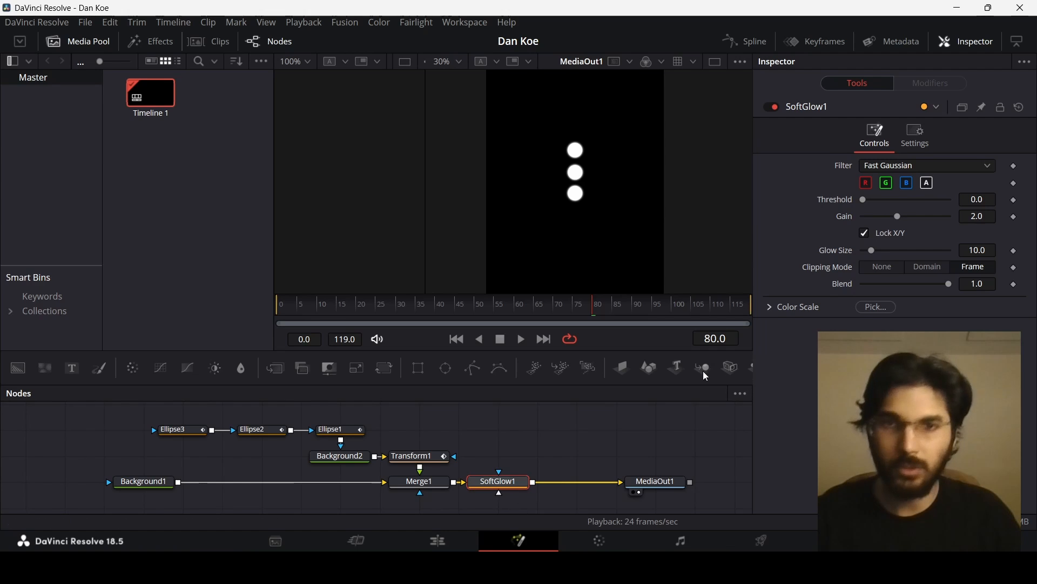
- Set the Soft Glow's glow size to 18.1
drag(897, 217, 920, 219)
key(ctrl+z)
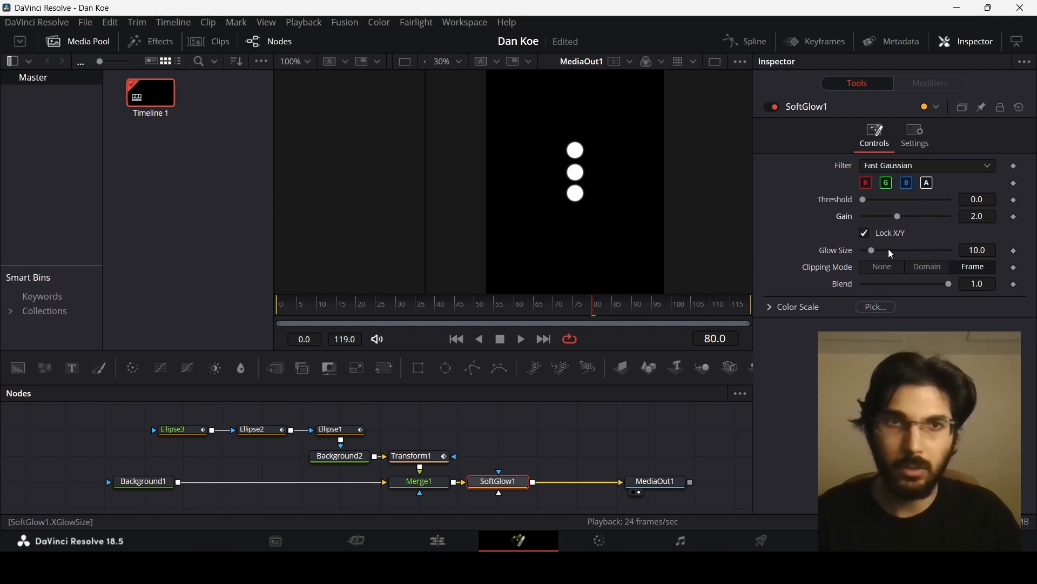
drag(872, 251, 881, 255)
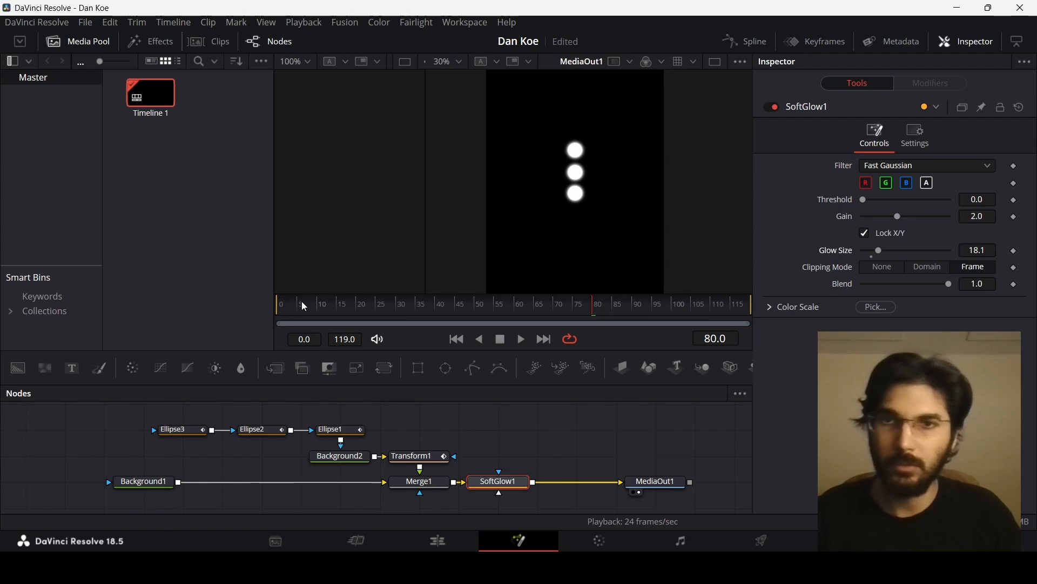
- Play the animation from frame 0 to preview the glow effect
drag(304, 307, 239, 306)
scroll(579, 173, down, 1)
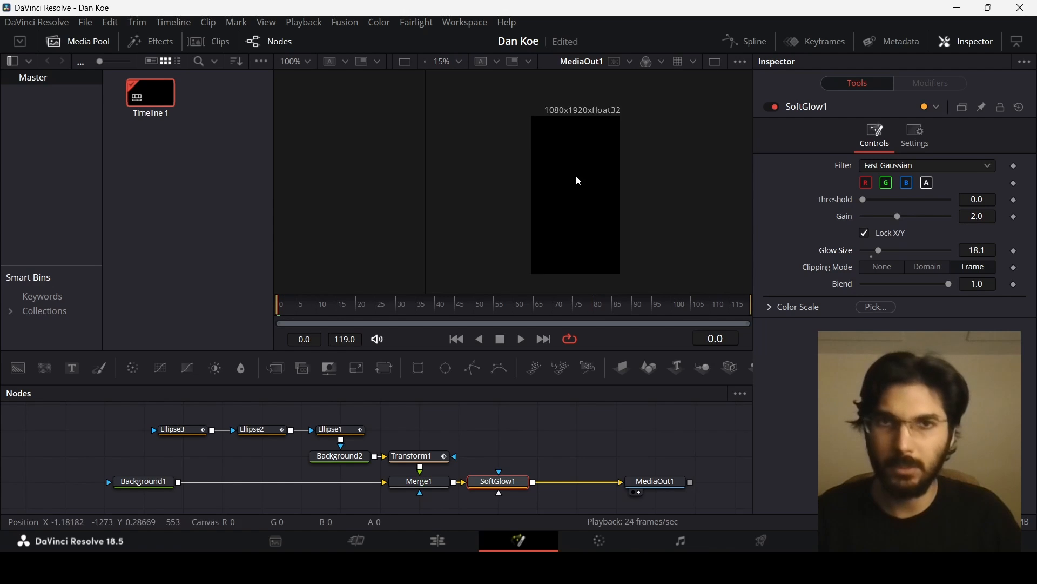
scroll(578, 181, up, 1)
click(539, 438)
key(space)
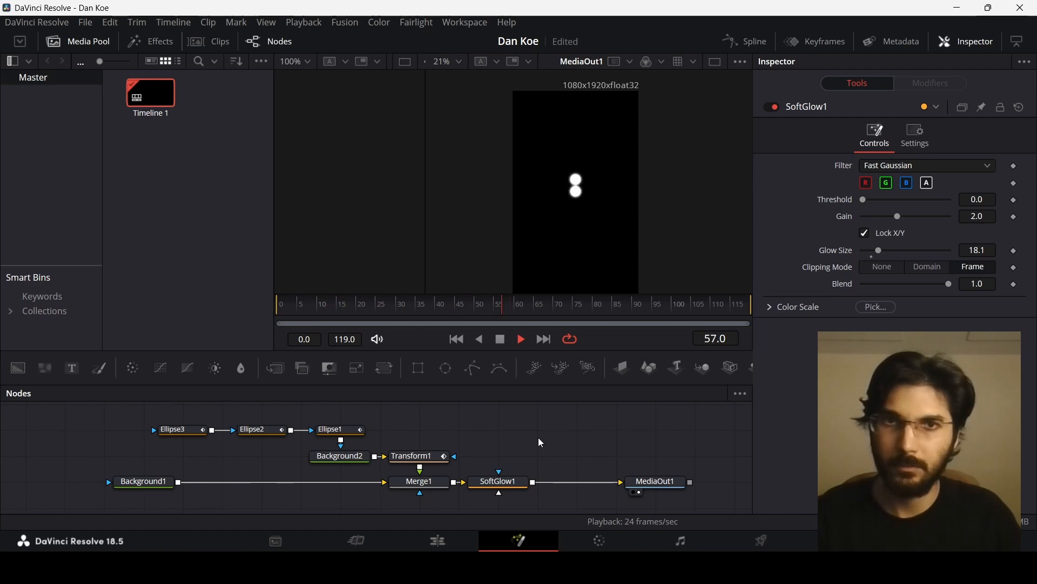
key(space)
scroll(584, 238, down, 1)
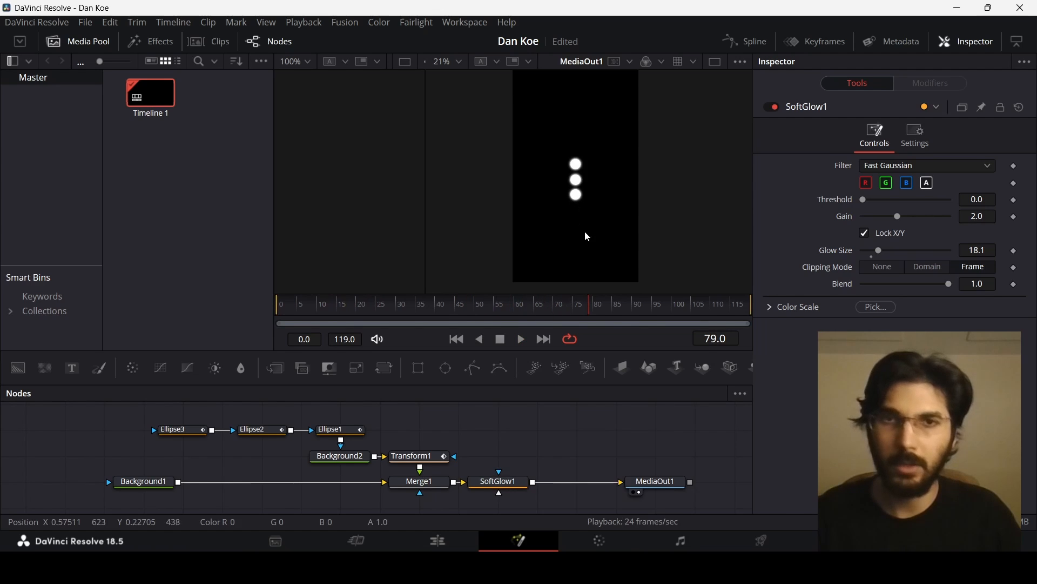